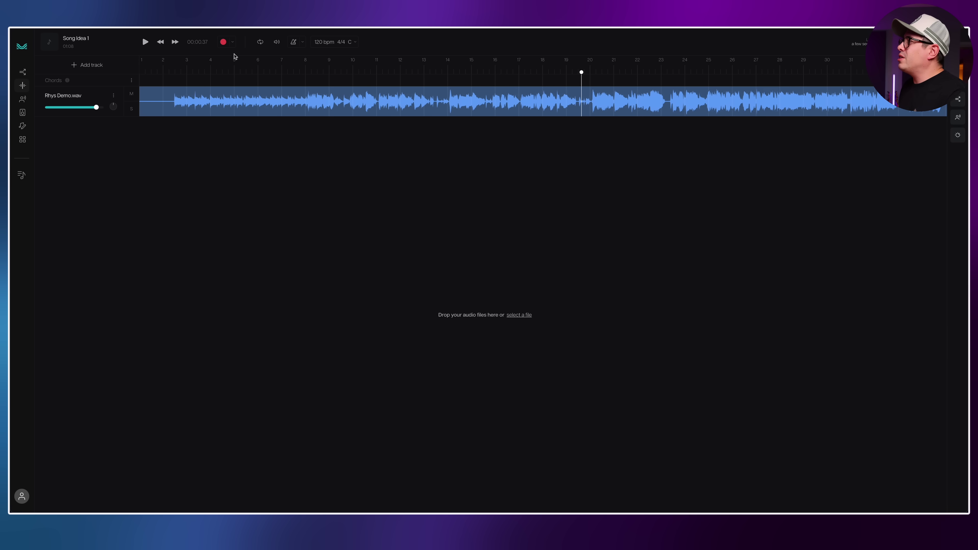
Check the list of available recording input sources
{"action": "left_click", "coordinate": [233, 43]}
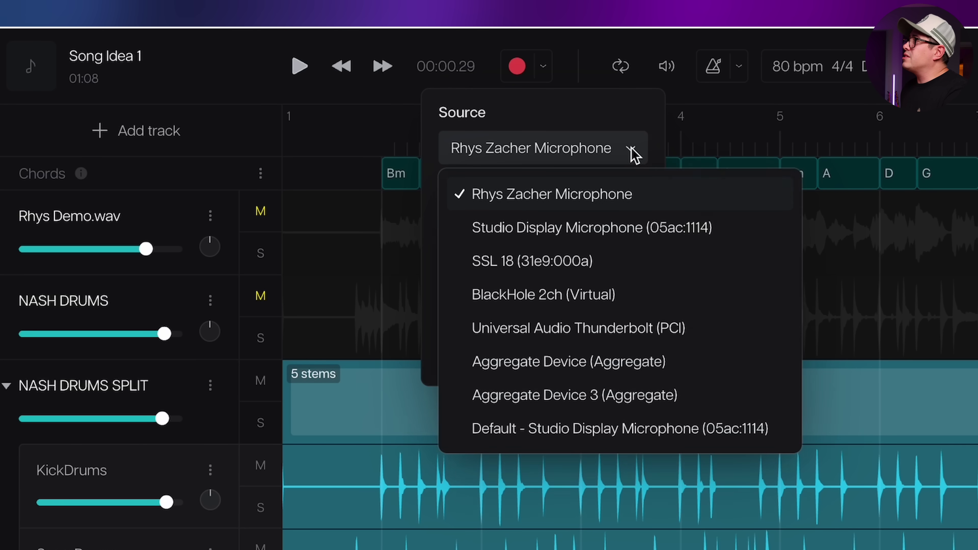
{"action": "left_click", "coordinate": [630, 151]}
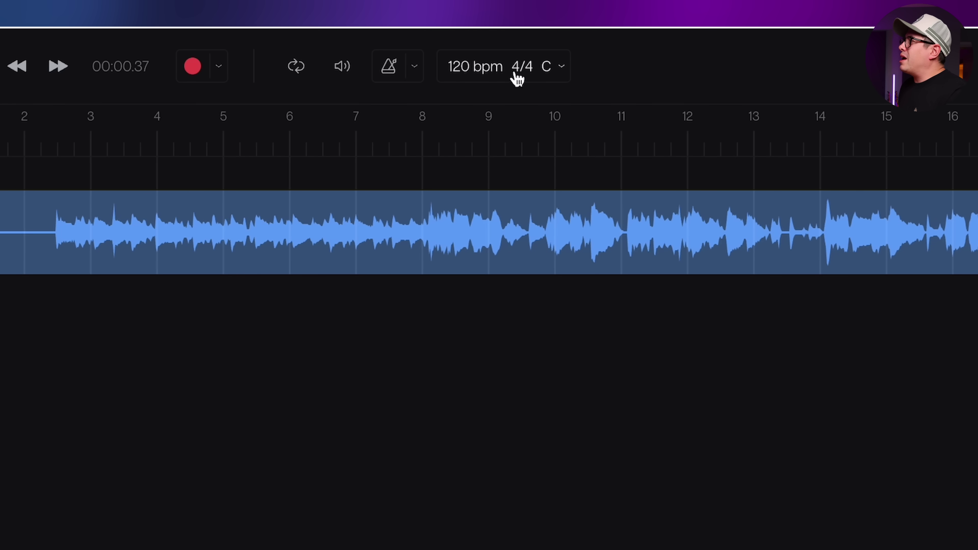
Turn on AI Auto Detect for the project's tempo, time signature and root key
{"action": "left_click", "coordinate": [658, 76]}
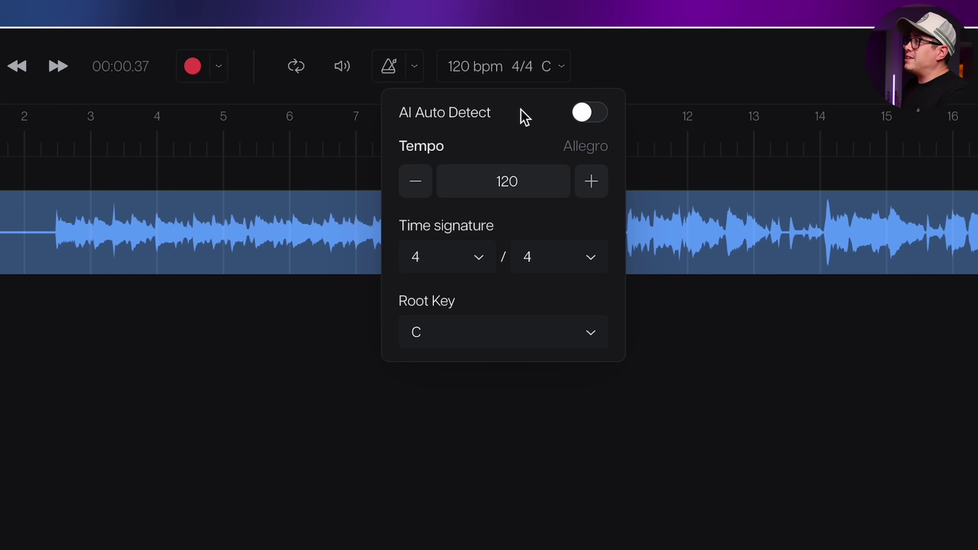
{"action": "left_click", "coordinate": [586, 114]}
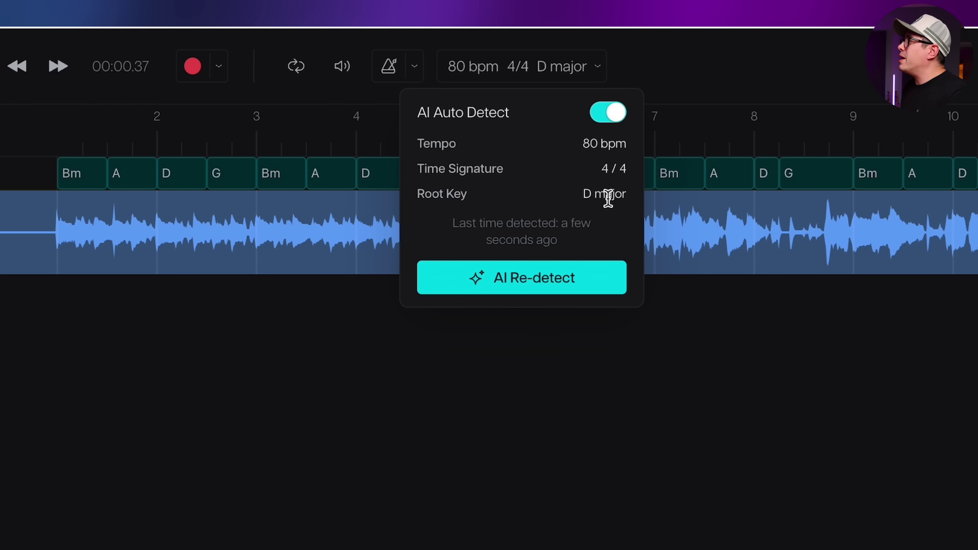
{"action": "left_click", "coordinate": [339, 315]}
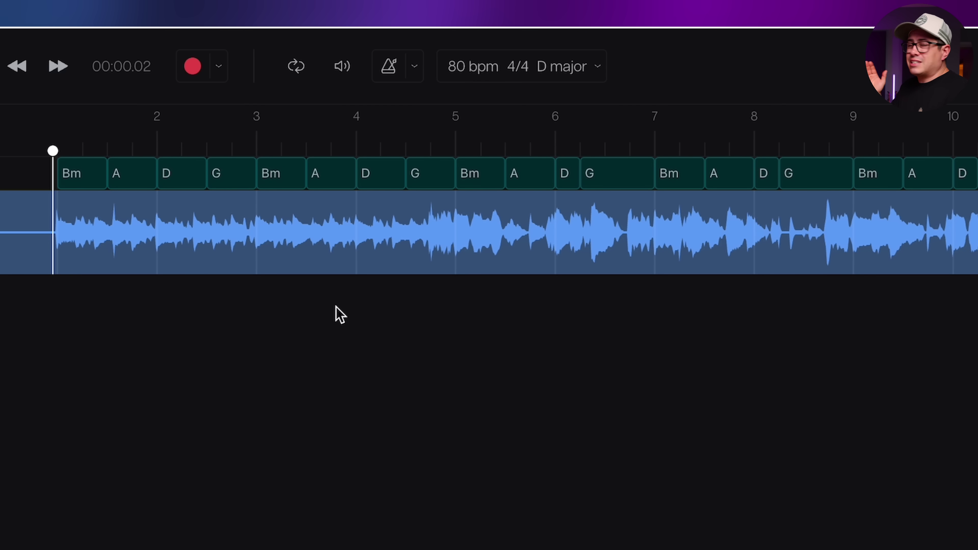
Look through the edit options of the first Bm chord and play back the opening chords
{"action": "scroll", "coordinate": [133, 276], "scroll_direction": "up", "scroll_amount": 3}
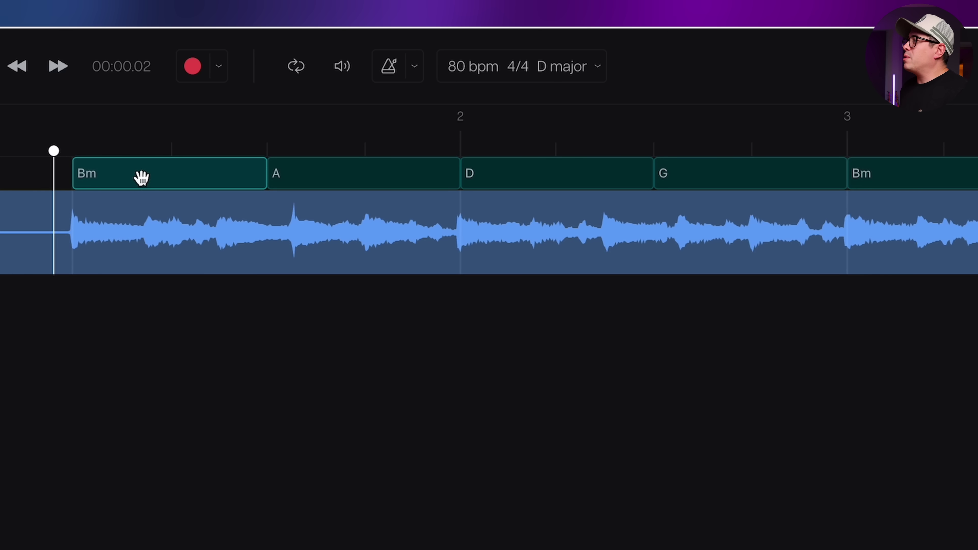
{"action": "double_click", "coordinate": [96, 174]}
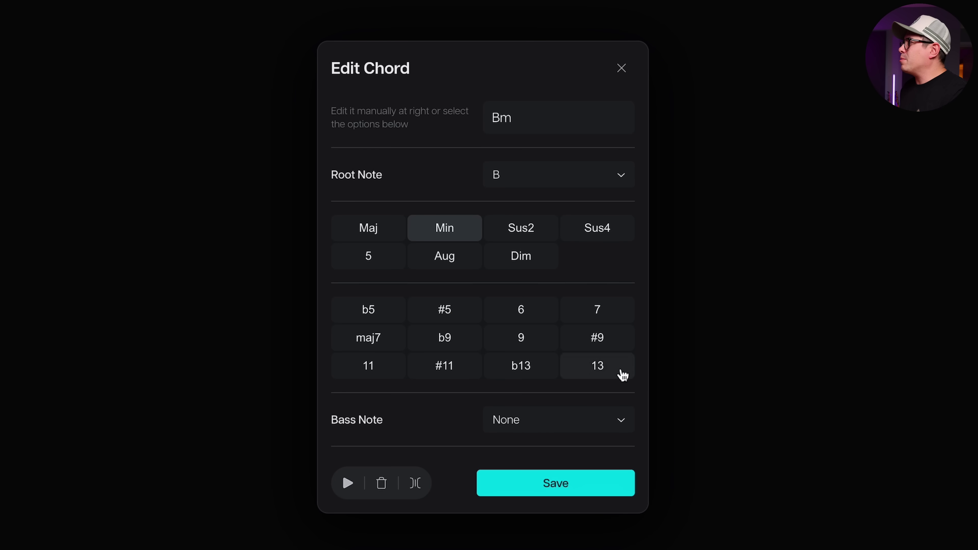
{"action": "left_click", "coordinate": [599, 496]}
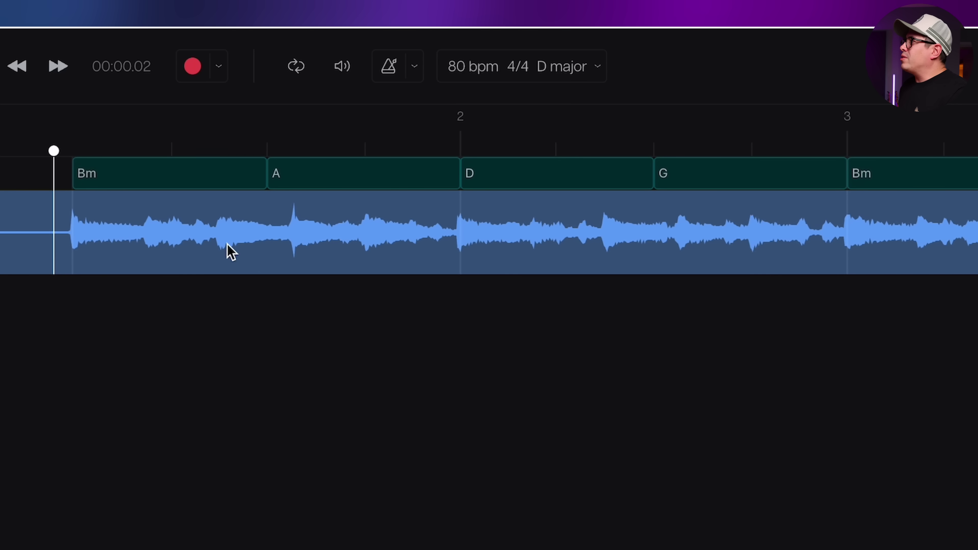
{"action": "key", "text": "space"}
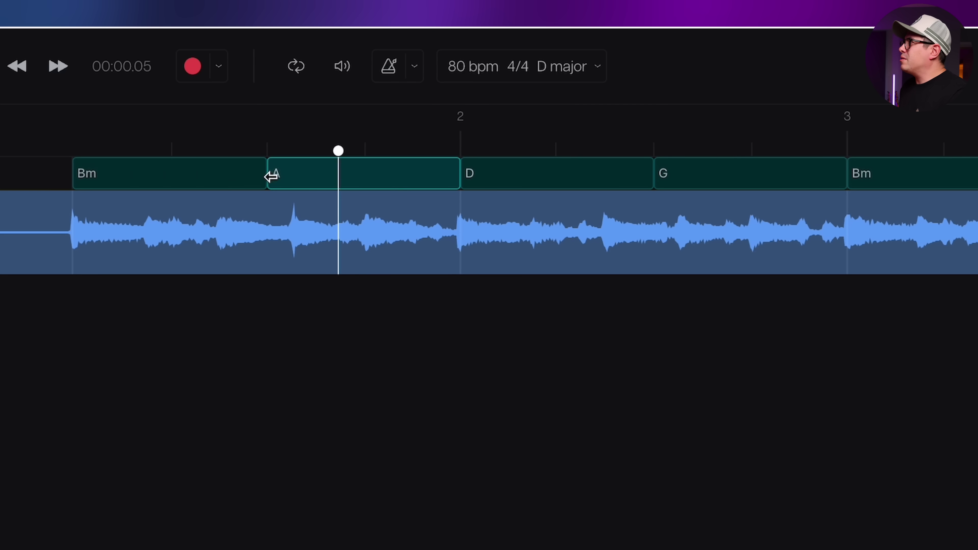
Set the metronome sub-division to 2x and move the boundary between the first Bm and A chords half a beat earlier
{"action": "left_click_drag", "start_coordinate": [251, 178], "coordinate": [178, 180]}
{"action": "left_click_drag", "start_coordinate": [270, 173], "coordinate": [228, 180]}
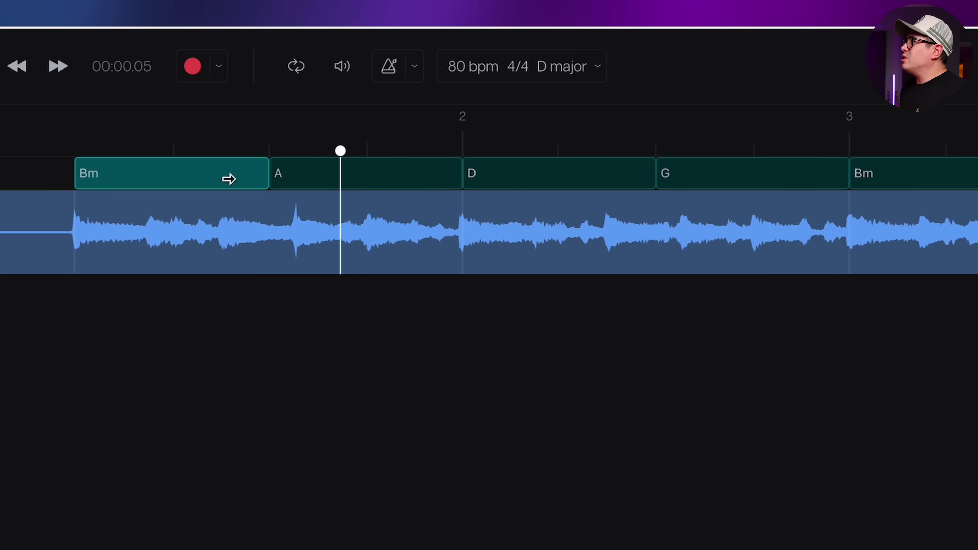
{"action": "left_click", "coordinate": [414, 69]}
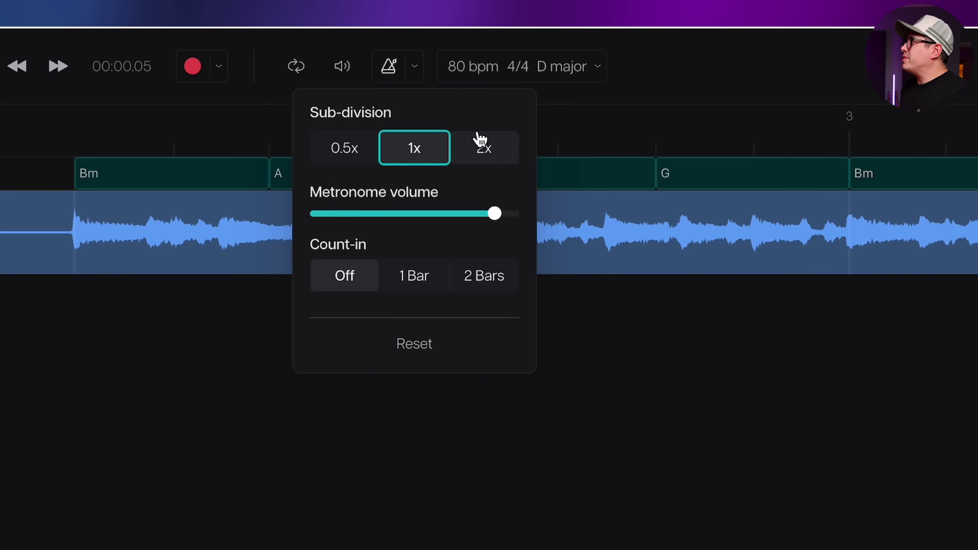
{"action": "left_click", "coordinate": [494, 153]}
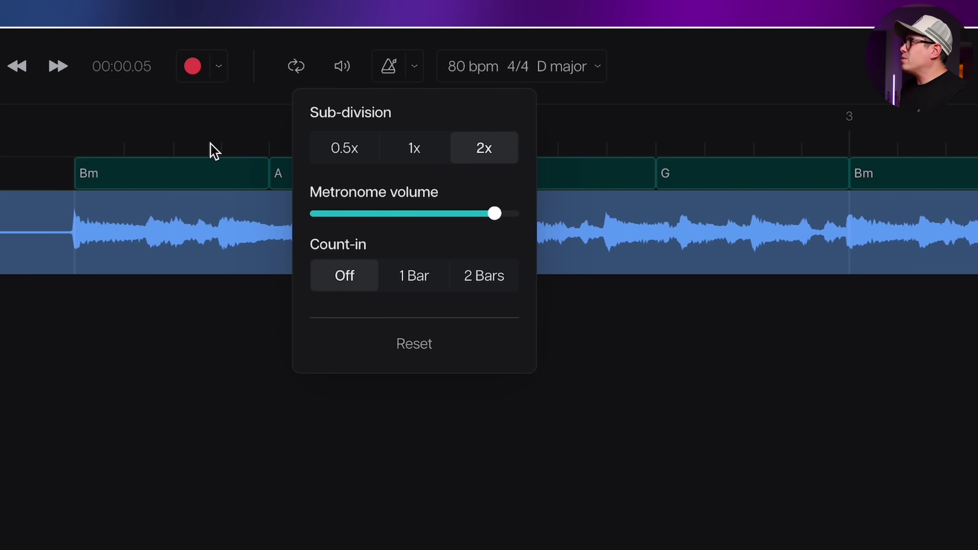
{"action": "left_click", "coordinate": [203, 296]}
{"action": "left_click_drag", "start_coordinate": [254, 176], "coordinate": [222, 177]}
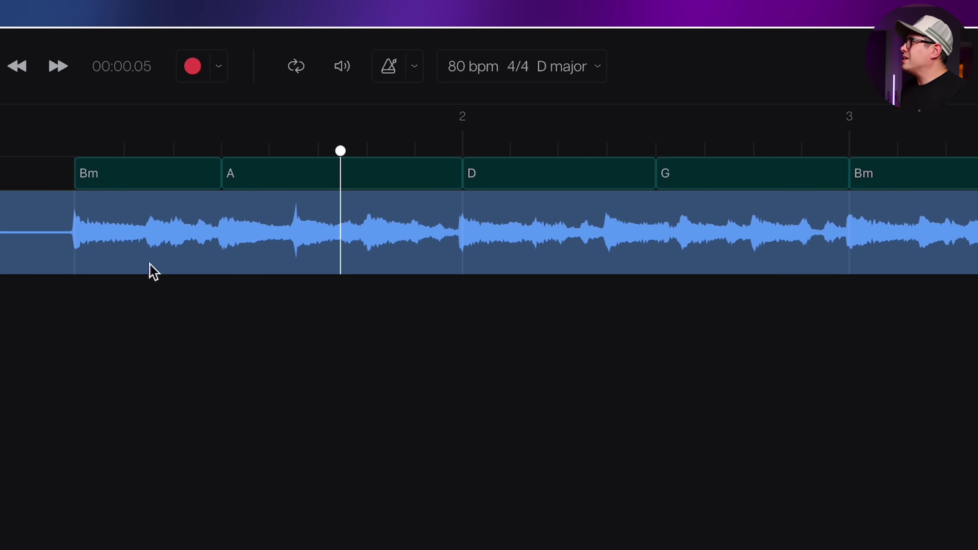
Play back the opening chords and move the boundary between the first D and G chords half a beat earlier
{"action": "left_click", "coordinate": [69, 151]}
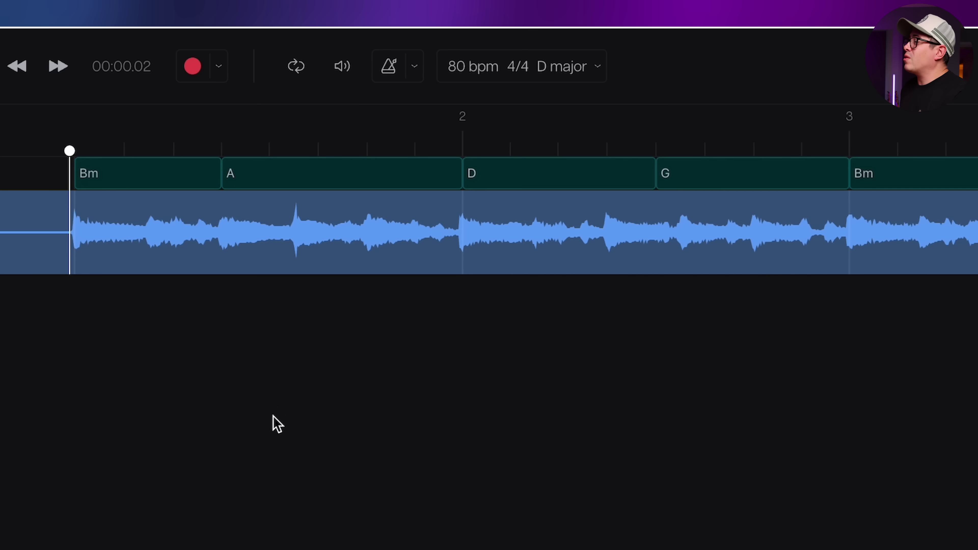
{"action": "key", "text": "space"}
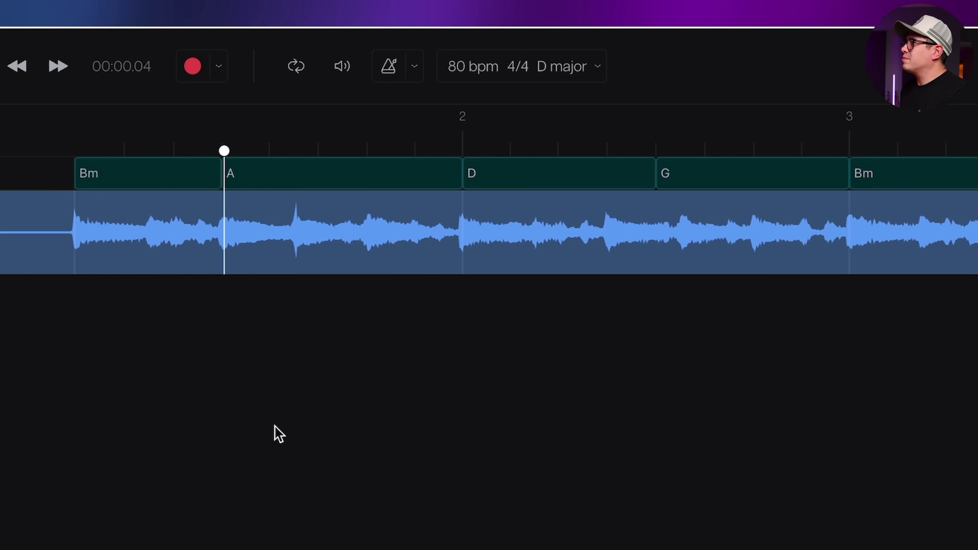
{"action": "left_click_drag", "start_coordinate": [655, 175], "coordinate": [608, 175]}
{"action": "scroll", "coordinate": [691, 184], "scroll_direction": "right", "scroll_amount": 5}
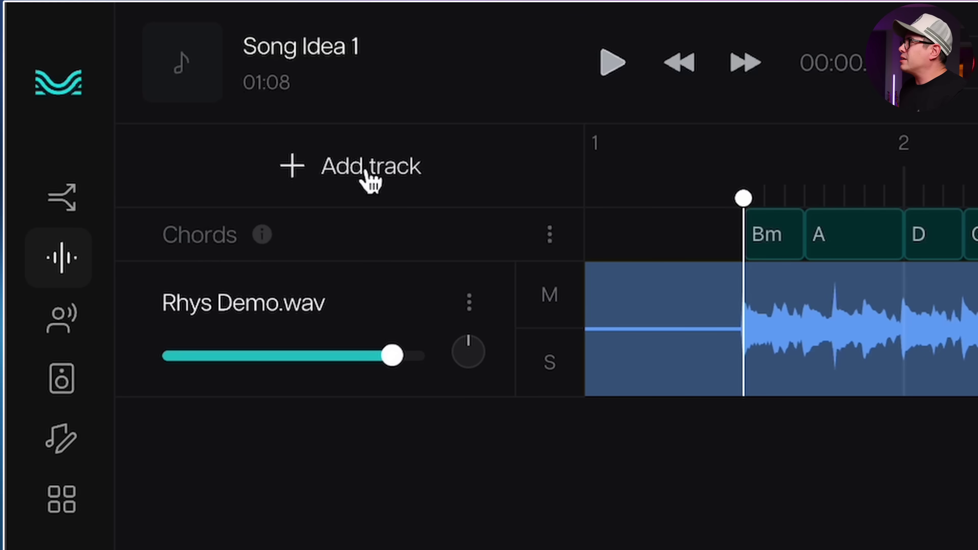
Start a new AI-generated drum track and choose the AI Match preset
{"action": "left_click", "coordinate": [101, 79]}
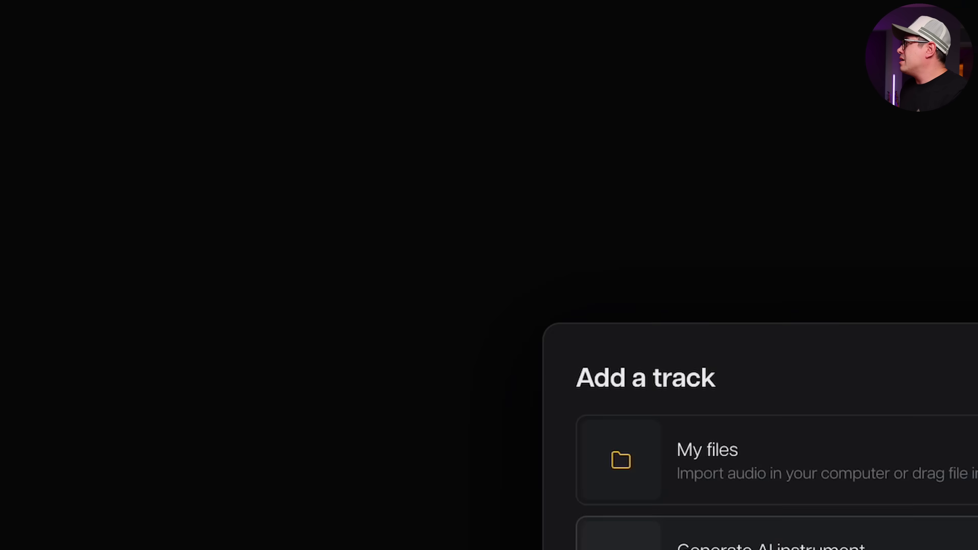
{"action": "left_click", "coordinate": [847, 548]}
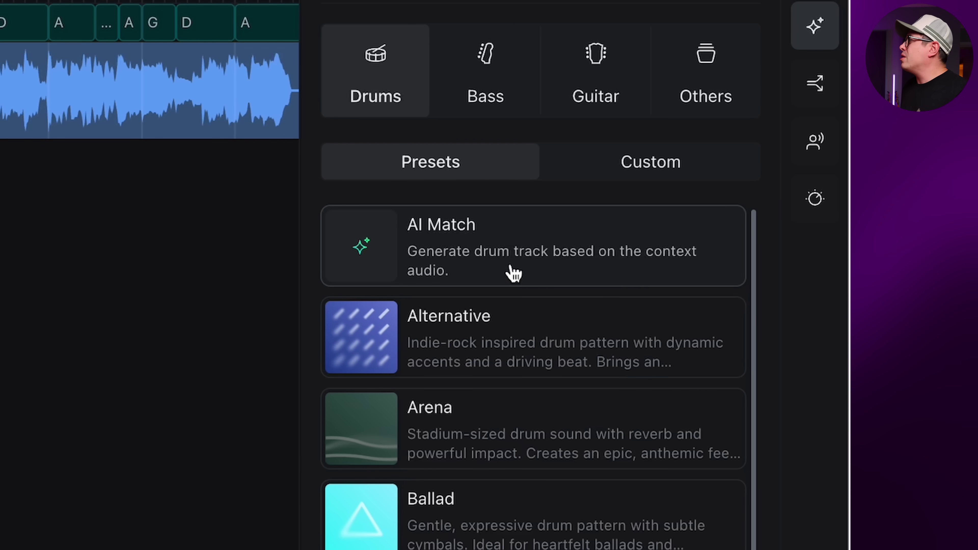
{"action": "left_click", "coordinate": [480, 237]}
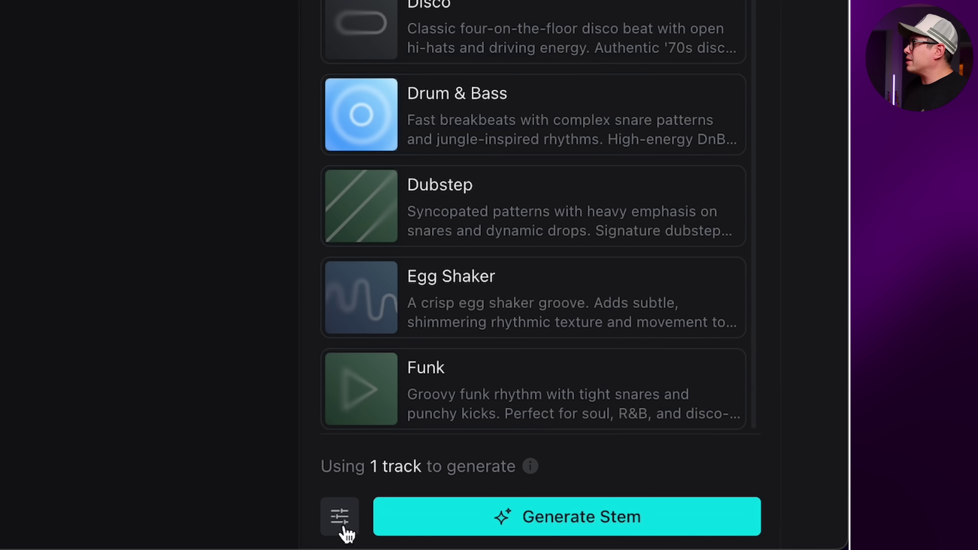
Enable Creative Control, set the context strictness to 2.1 and generate the AI Match drum stem
{"action": "left_click", "coordinate": [344, 527]}
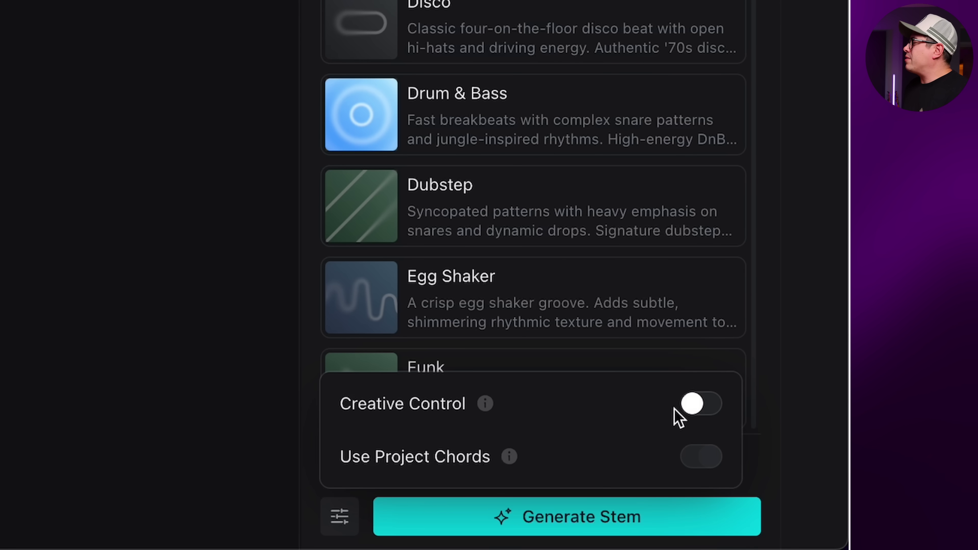
{"action": "left_click", "coordinate": [519, 405]}
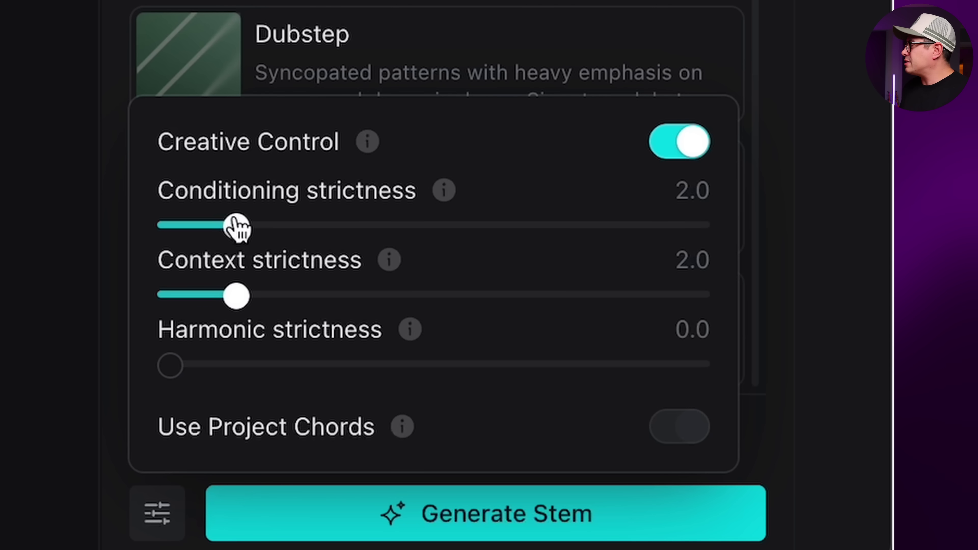
{"action": "mouse_move", "coordinate": [450, 195]}
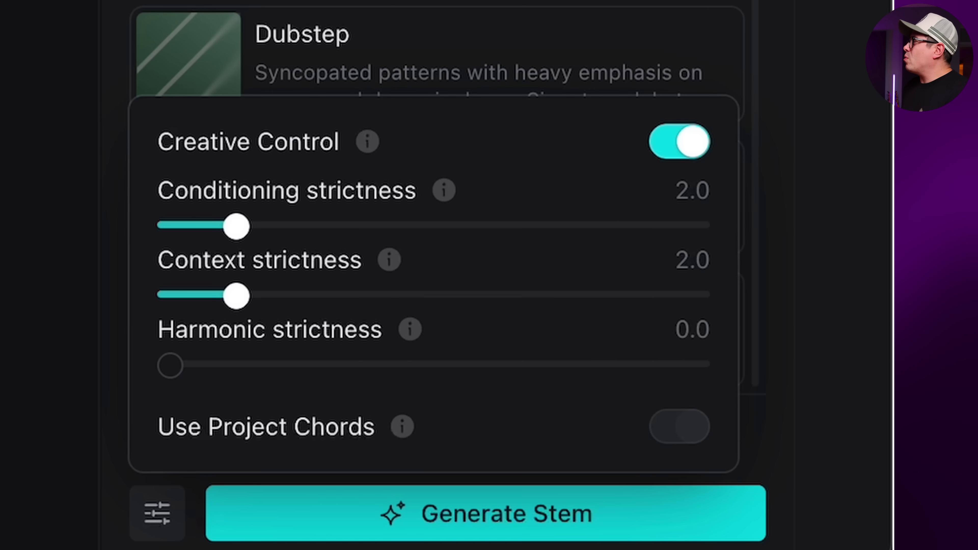
{"action": "mouse_move", "coordinate": [233, 229]}
{"action": "left_mouse_down"}
{"action": "mouse_move", "coordinate": [680, 229]}
{"action": "mouse_move", "coordinate": [225, 222]}
{"action": "left_mouse_up"}
{"action": "mouse_move", "coordinate": [391, 266]}
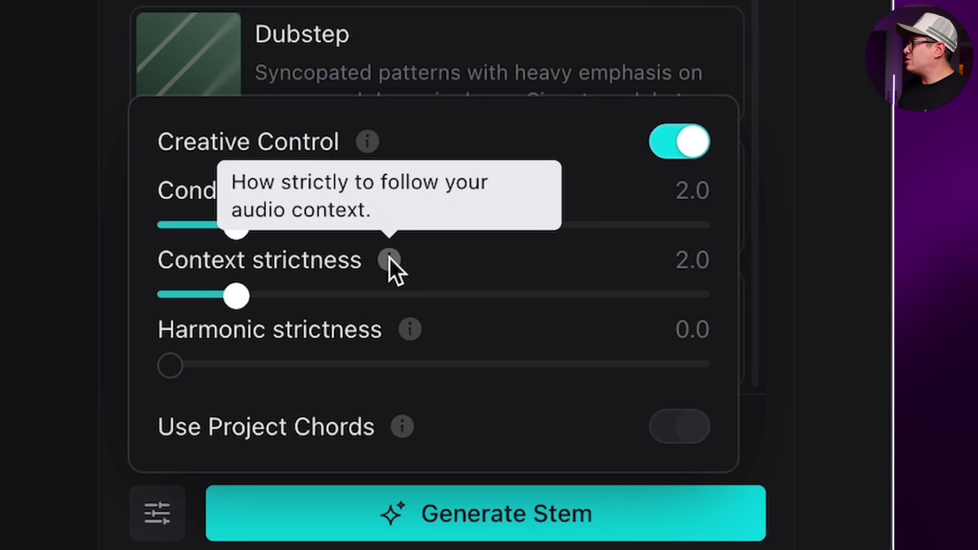
{"action": "mouse_move", "coordinate": [236, 295]}
{"action": "left_mouse_down"}
{"action": "mouse_move", "coordinate": [662, 304]}
{"action": "mouse_move", "coordinate": [327, 278]}
{"action": "mouse_move", "coordinate": [232, 287]}
{"action": "left_mouse_up"}
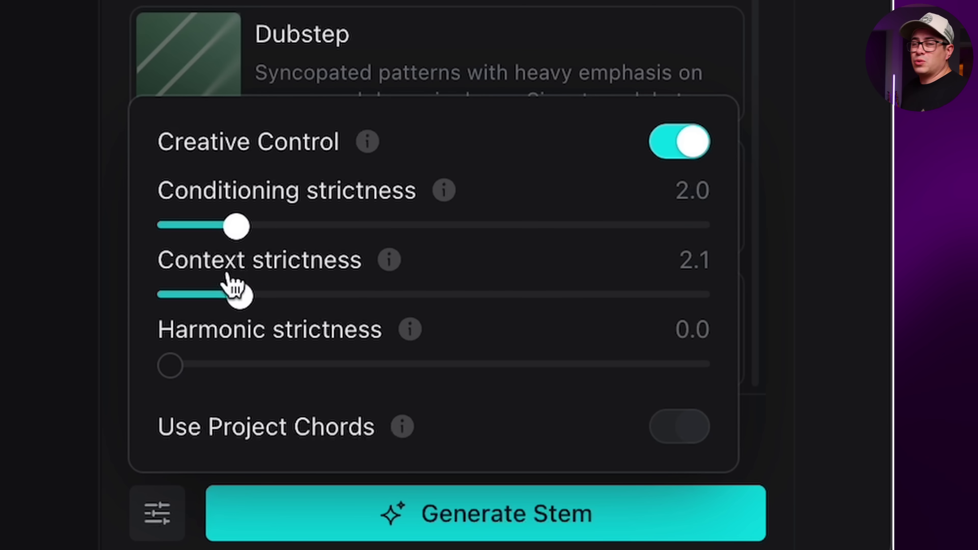
{"action": "mouse_move", "coordinate": [412, 339]}
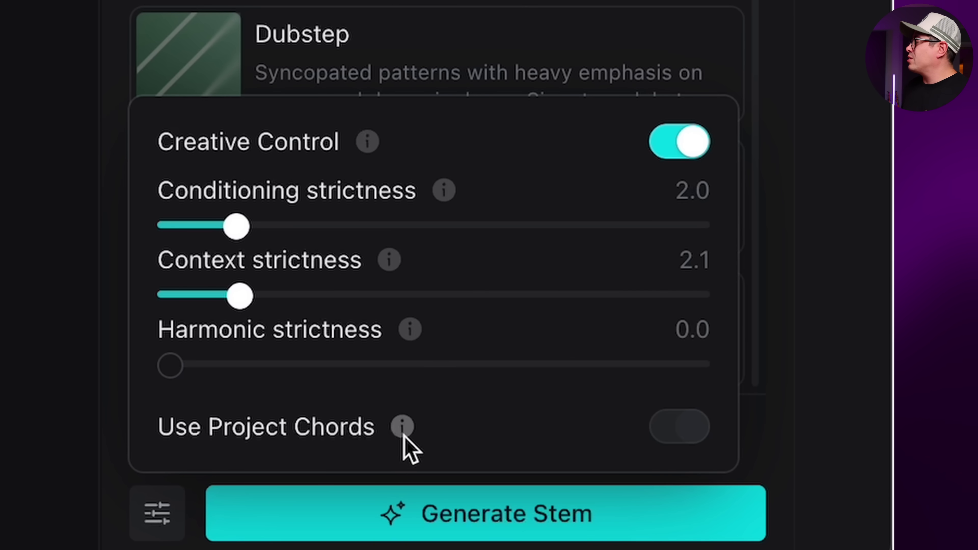
{"action": "mouse_move", "coordinate": [403, 432]}
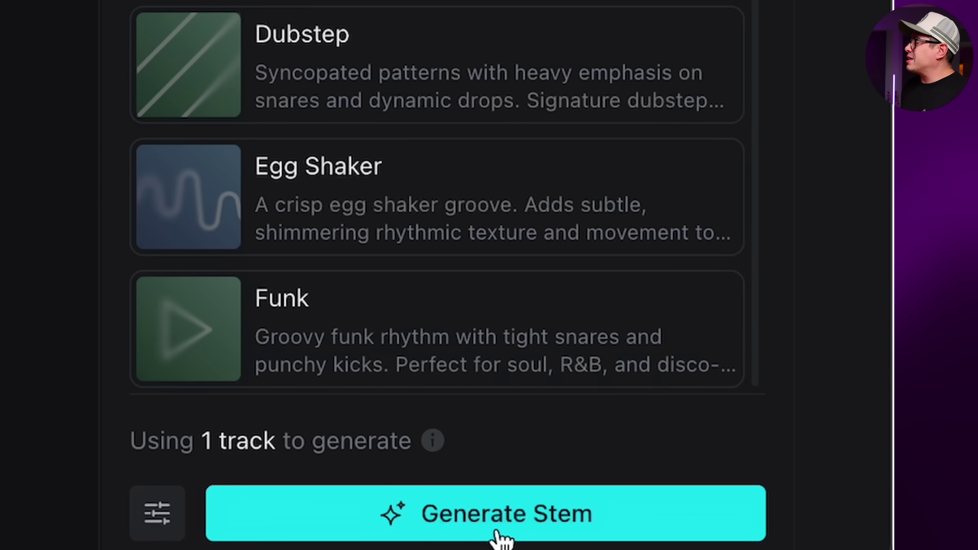
{"action": "left_click", "coordinate": [496, 518]}
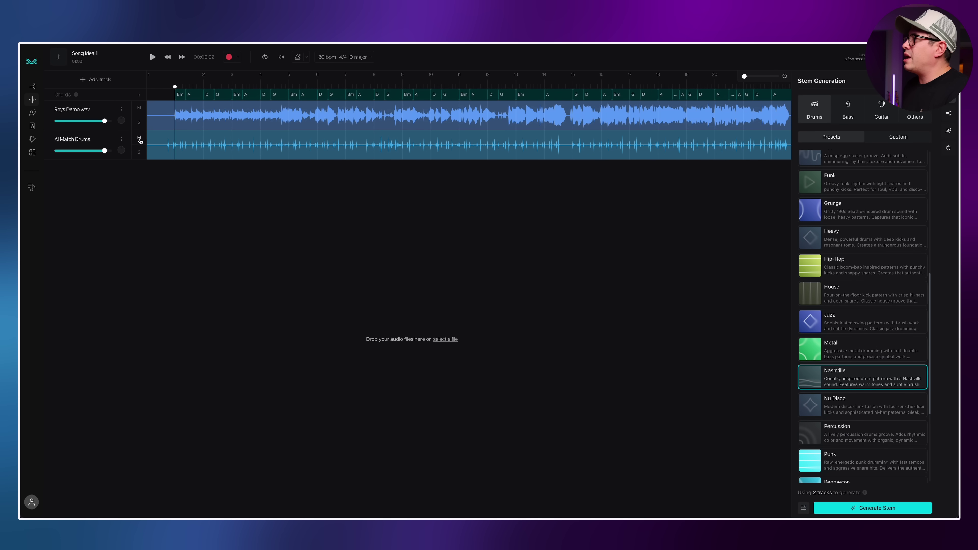
Mute the AI Match Drums track and generate a Nashville drum stem from the demo track alone
{"action": "left_click", "coordinate": [139, 139]}
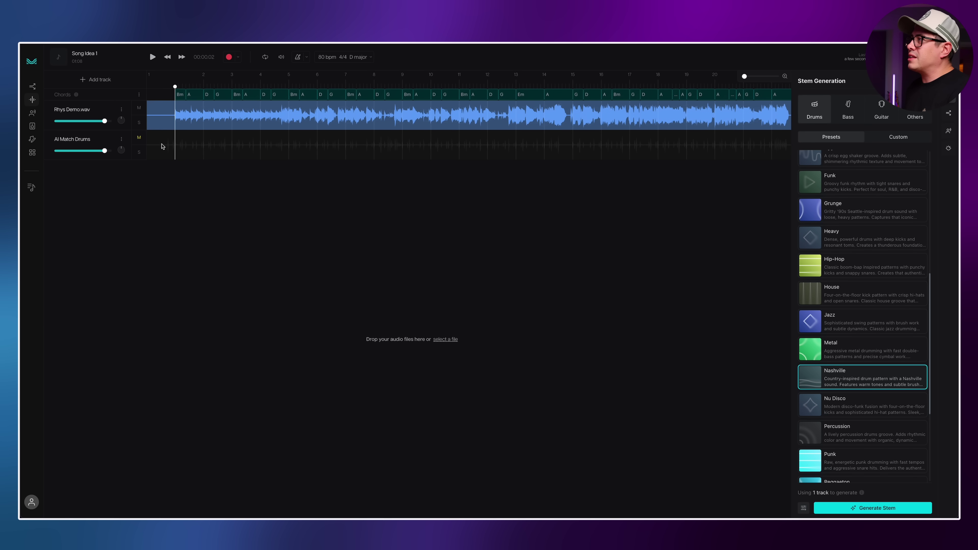
{"action": "left_click", "coordinate": [139, 138]}
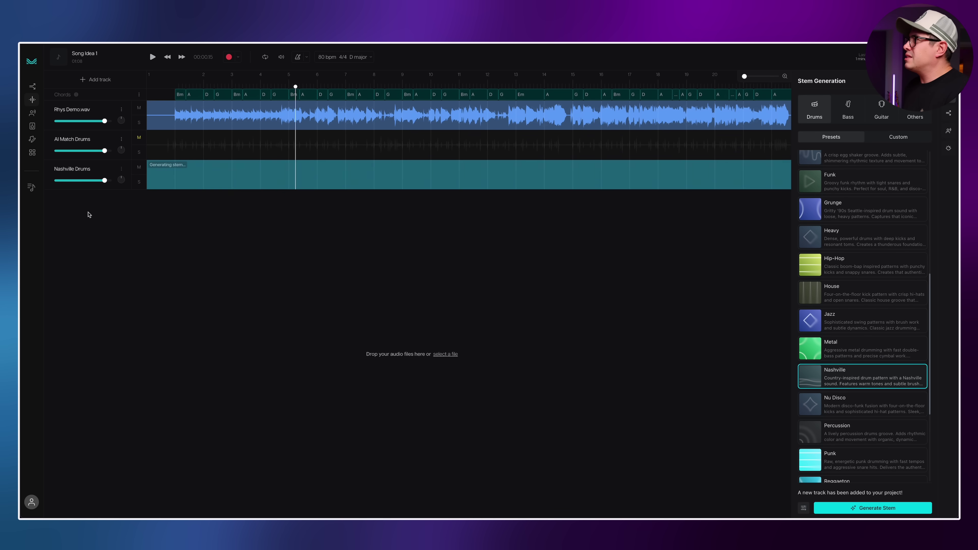
Mute the Nashville Drums track and generate further drum stems with the Alternative, Classic Rock and Arena presets
{"action": "left_click", "coordinate": [139, 168]}
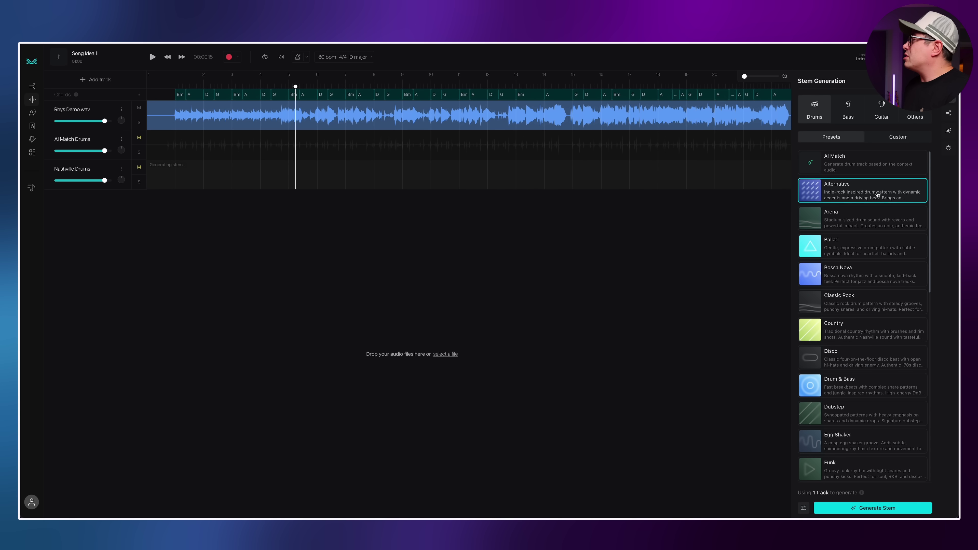
{"action": "left_click", "coordinate": [854, 308]}
{"action": "left_click", "coordinate": [853, 228]}
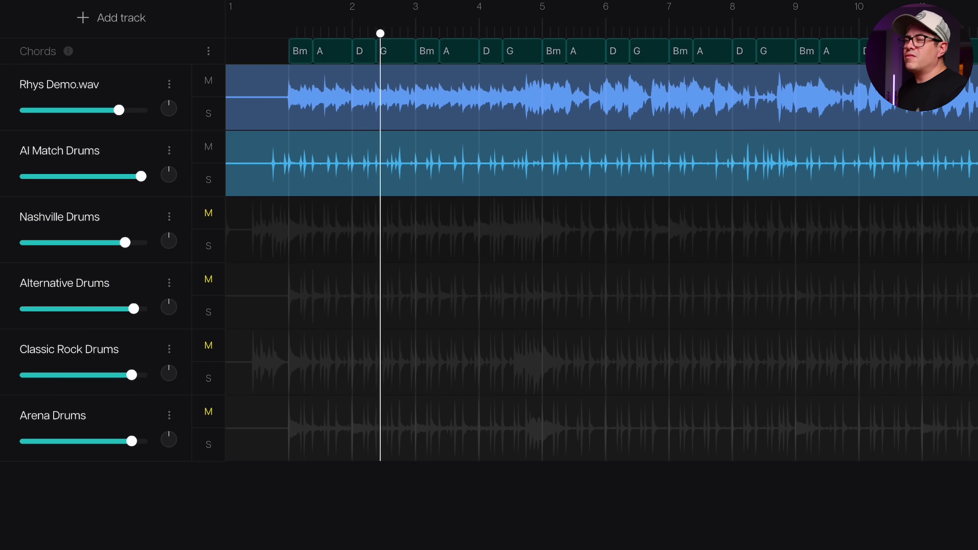
Audition the Nashville Drums and the Alternative Drums in turn with the other drum tracks muted, lowering the Alternative volume slightly
{"action": "left_click", "coordinate": [208, 146]}
{"action": "left_click", "coordinate": [208, 214]}
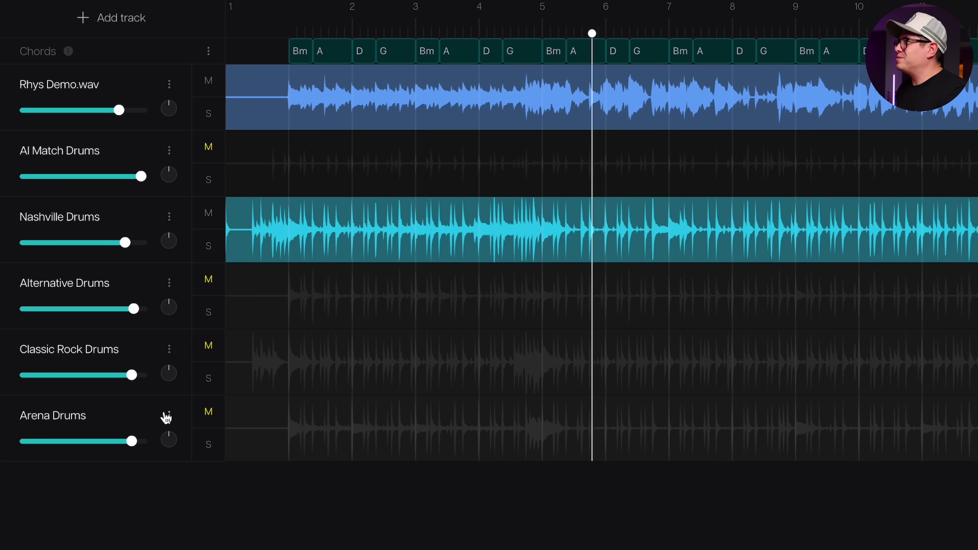
{"action": "left_click", "coordinate": [209, 216]}
{"action": "left_click", "coordinate": [208, 279]}
{"action": "left_click_drag", "start_coordinate": [139, 312], "coordinate": [137, 314]}
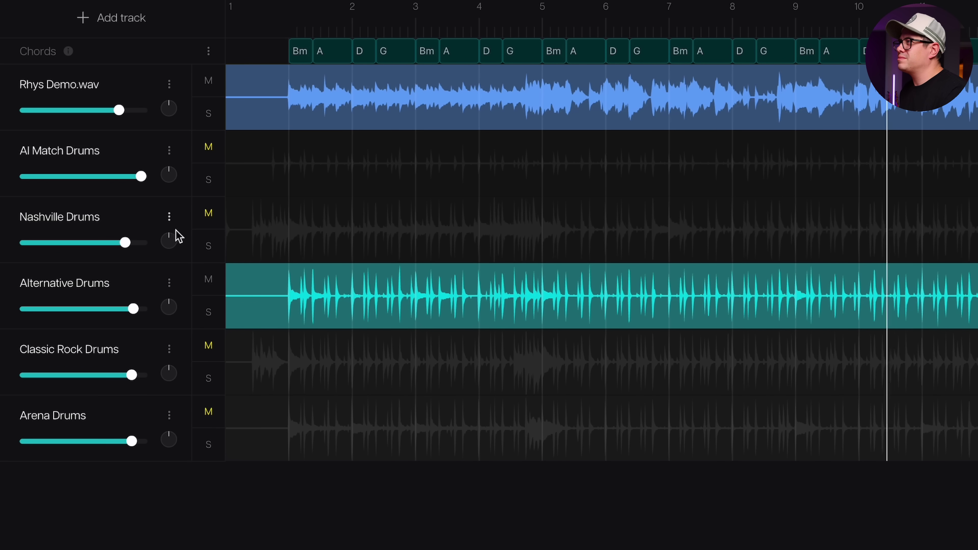
Mute Alternative Drums, unmute Classic Rock Drums and lower the Classic Rock volume slightly
{"action": "left_click", "coordinate": [207, 280]}
{"action": "left_click", "coordinate": [208, 346]}
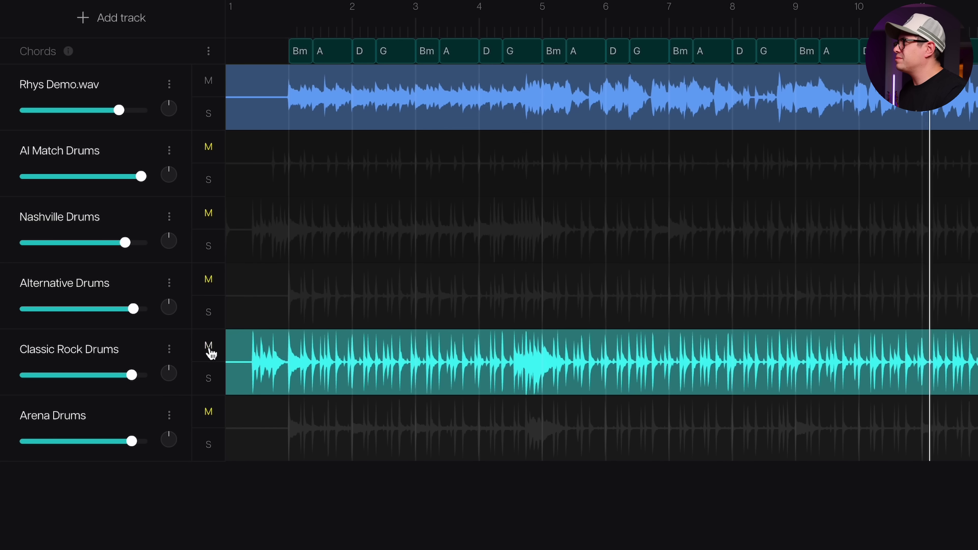
{"action": "left_click_drag", "start_coordinate": [132, 375], "coordinate": [131, 381]}
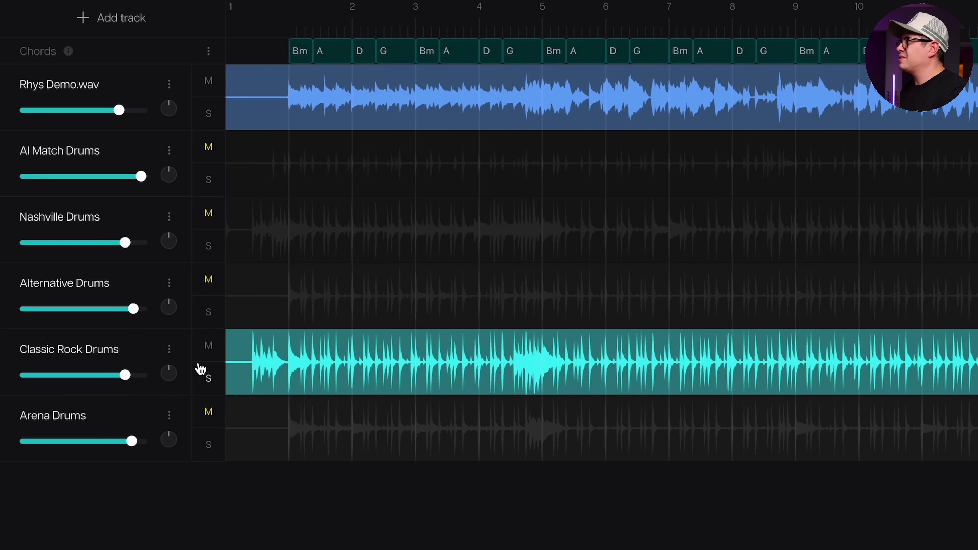
Mute Classic Rock Drums, unmute Arena Drums and fine-tune the Arena volume while auditioning it
{"action": "left_click", "coordinate": [209, 346]}
{"action": "left_click", "coordinate": [210, 413]}
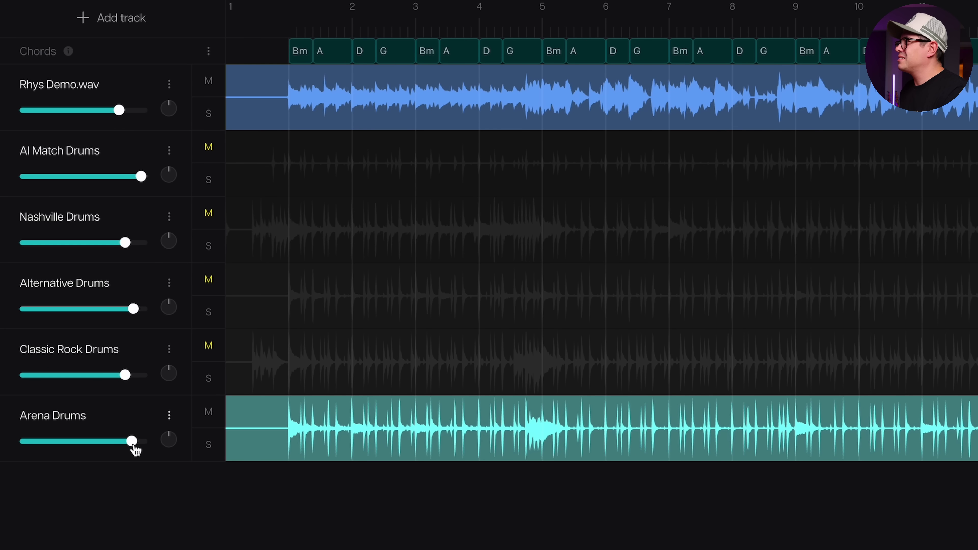
{"action": "left_click_drag", "start_coordinate": [134, 447], "coordinate": [136, 446]}
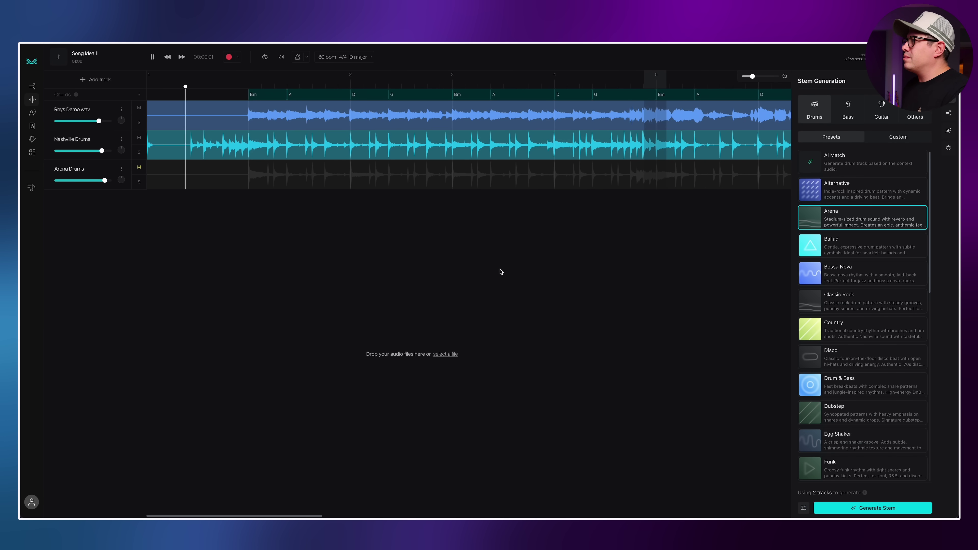
Select the first bar of the Nashville Drums clip and regenerate that selection
{"action": "key", "text": "space"}
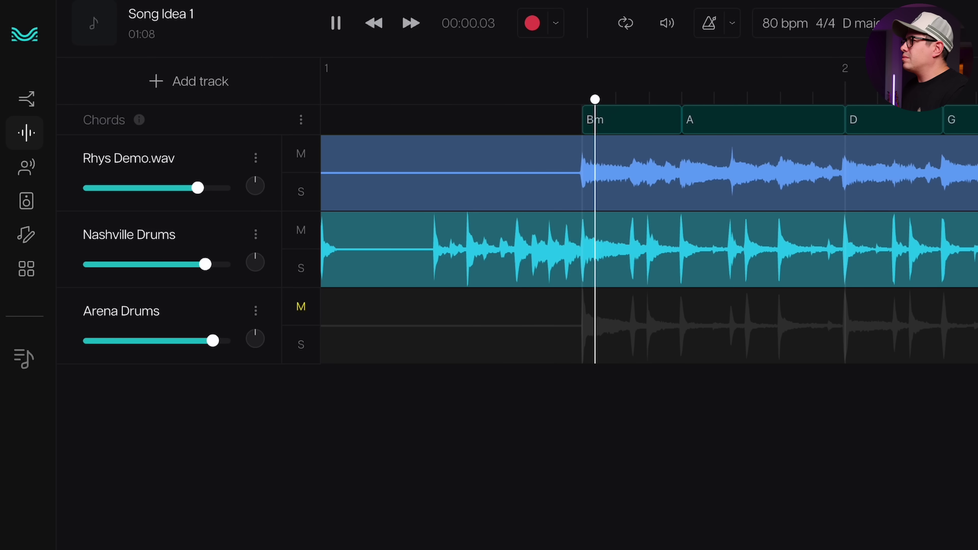
{"action": "left_click_drag", "start_coordinate": [826, 246], "coordinate": [289, 251]}
{"action": "left_click", "coordinate": [832, 223]}
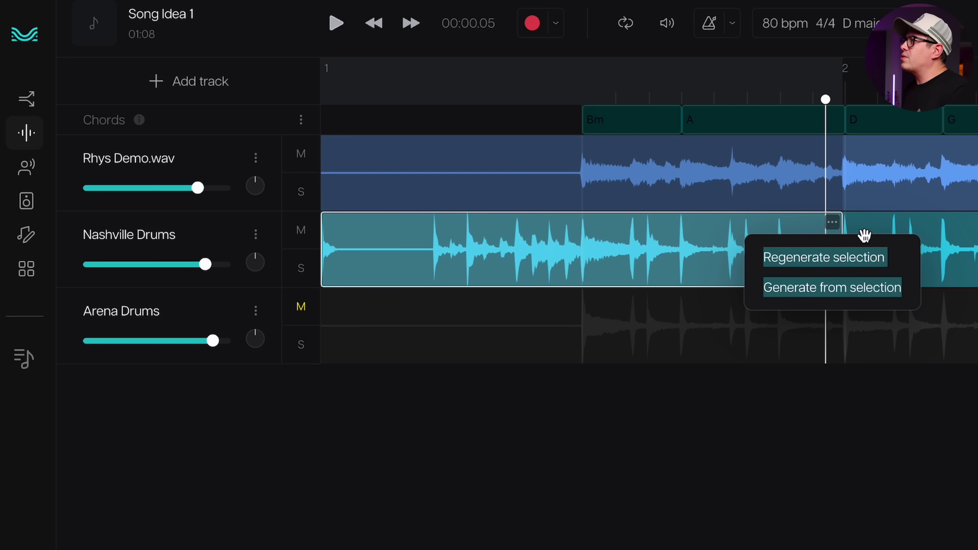
{"action": "left_click", "coordinate": [854, 261]}
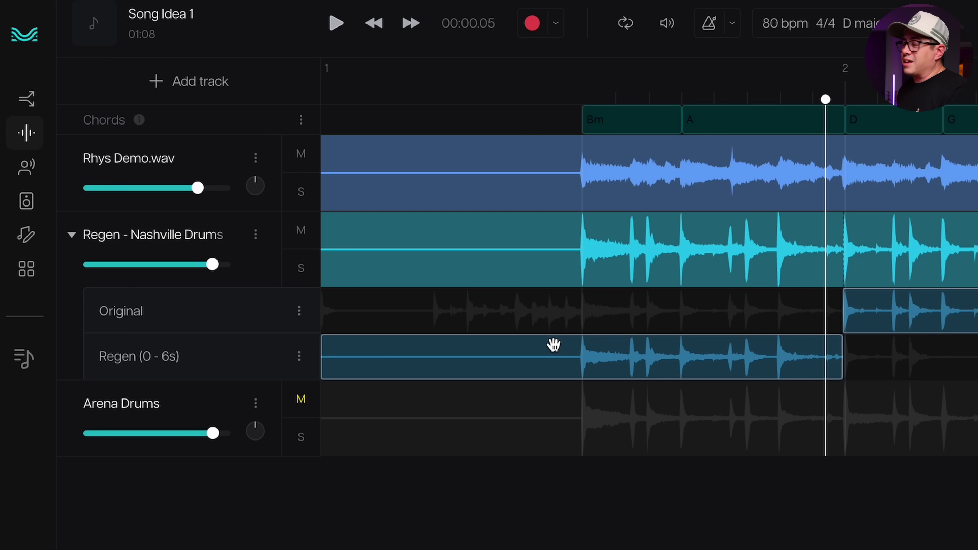
Play the regenerated Nashville opening, switch the first bar back to the Original take and listen to it again
{"action": "key", "text": "space"}
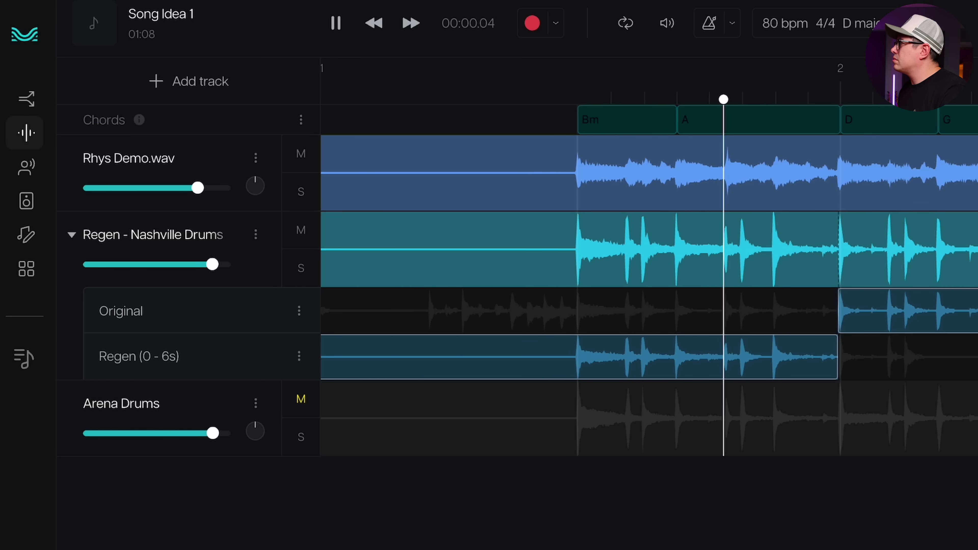
{"action": "left_click", "coordinate": [474, 316]}
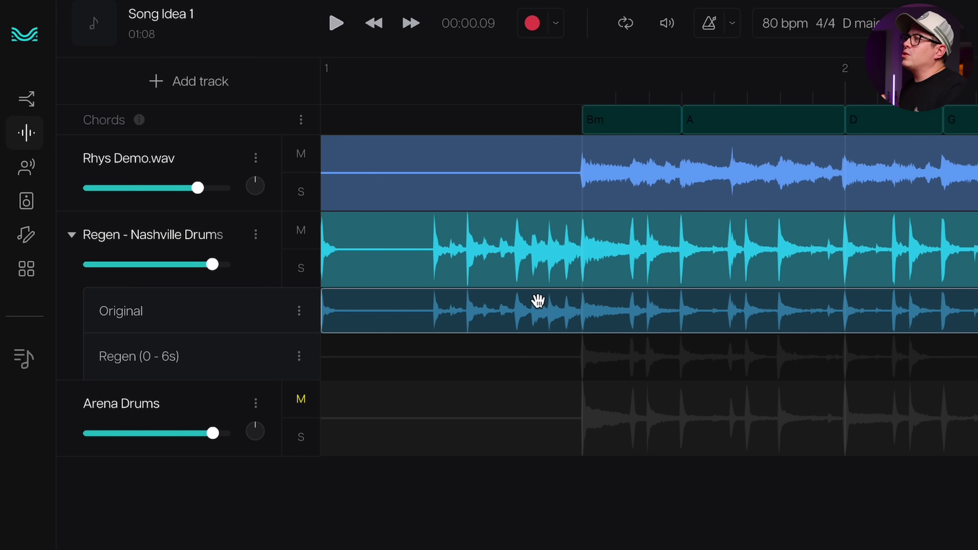
{"action": "left_click", "coordinate": [514, 79]}
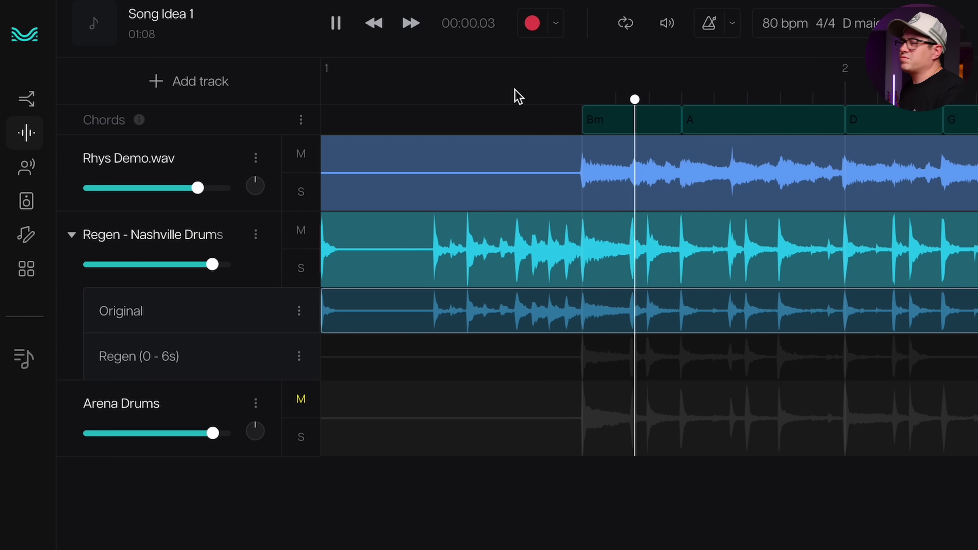
{"action": "key", "text": "space"}
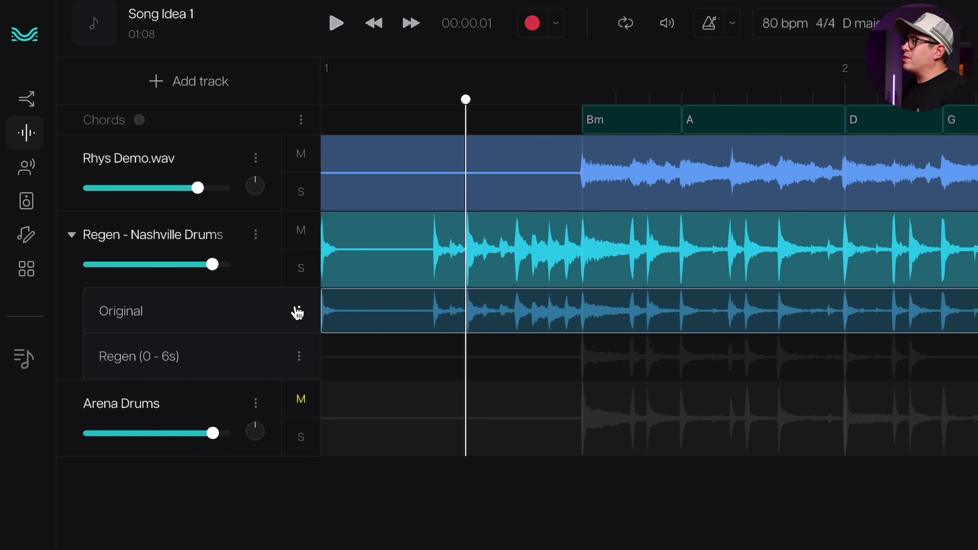
Open the Original Nashville take in the stem editor, silence the early hits of the opening fill and save it as a copy
{"action": "left_click", "coordinate": [299, 312]}
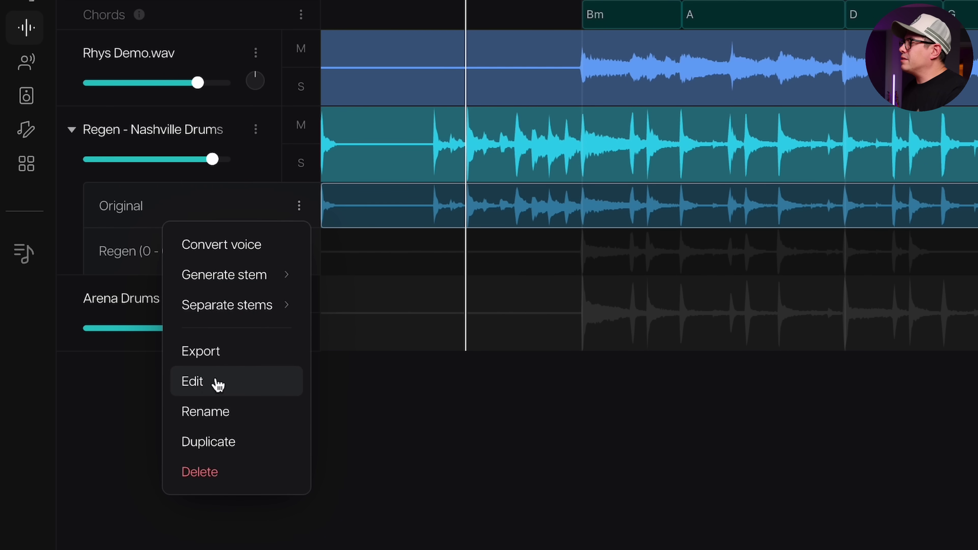
{"action": "left_click", "coordinate": [218, 382]}
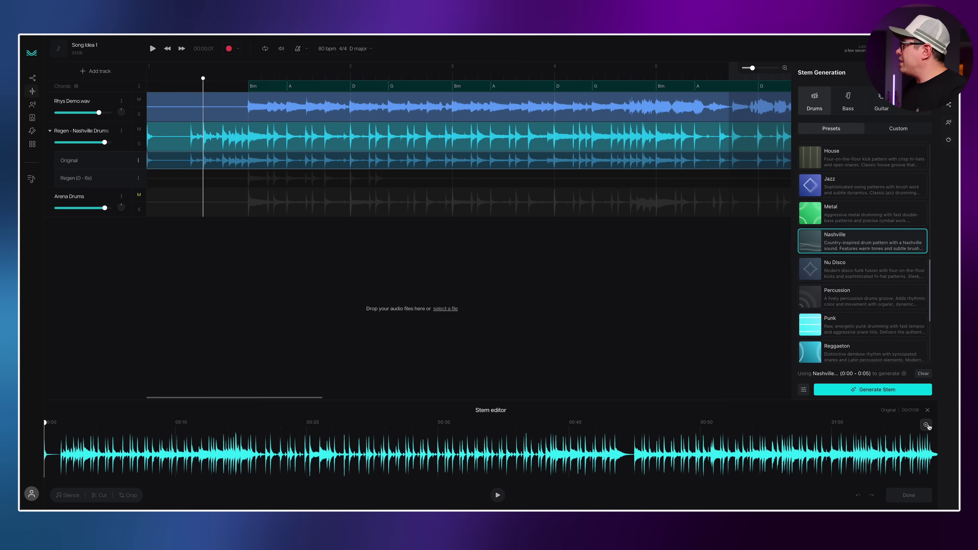
{"action": "left_click_drag", "start_coordinate": [879, 425], "coordinate": [890, 425]}
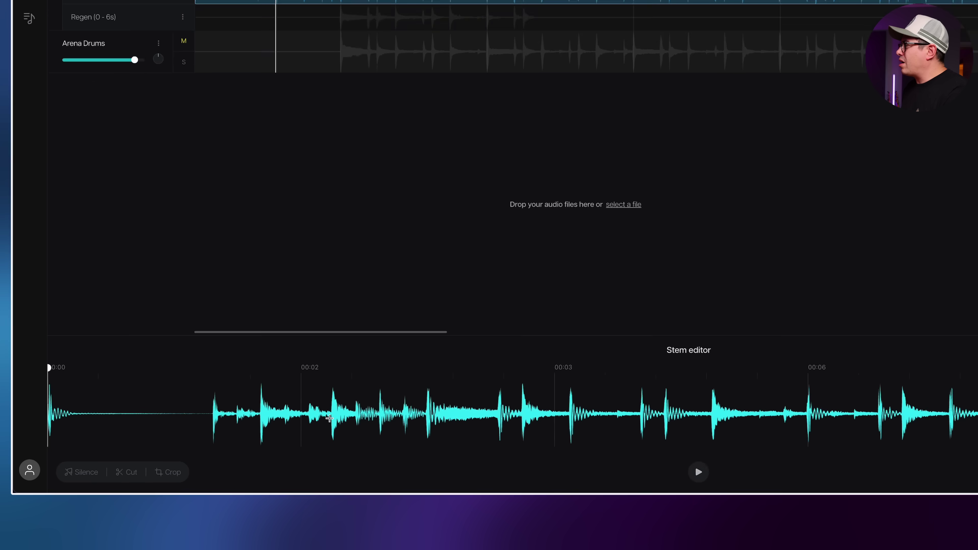
{"action": "left_click_drag", "start_coordinate": [240, 465], "coordinate": [47, 464]}
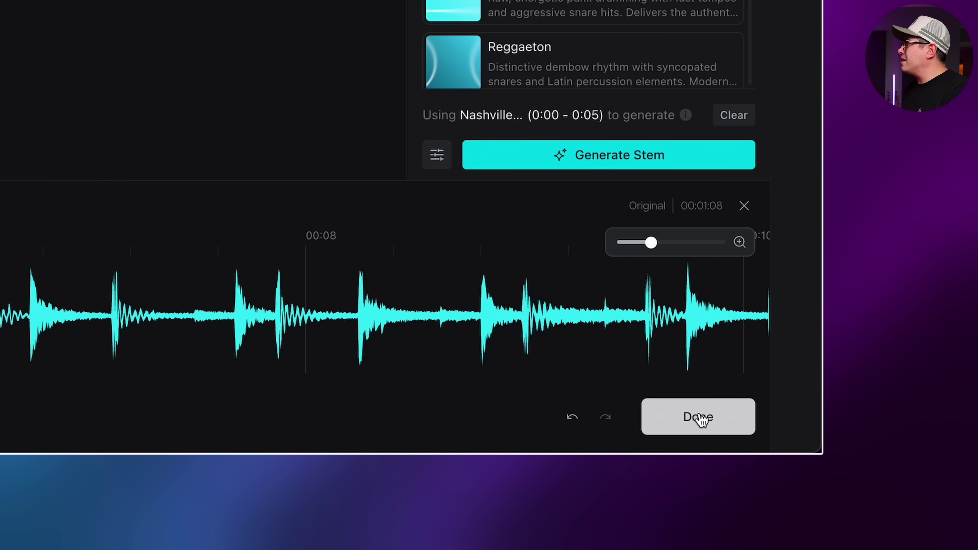
{"action": "left_click", "coordinate": [699, 416]}
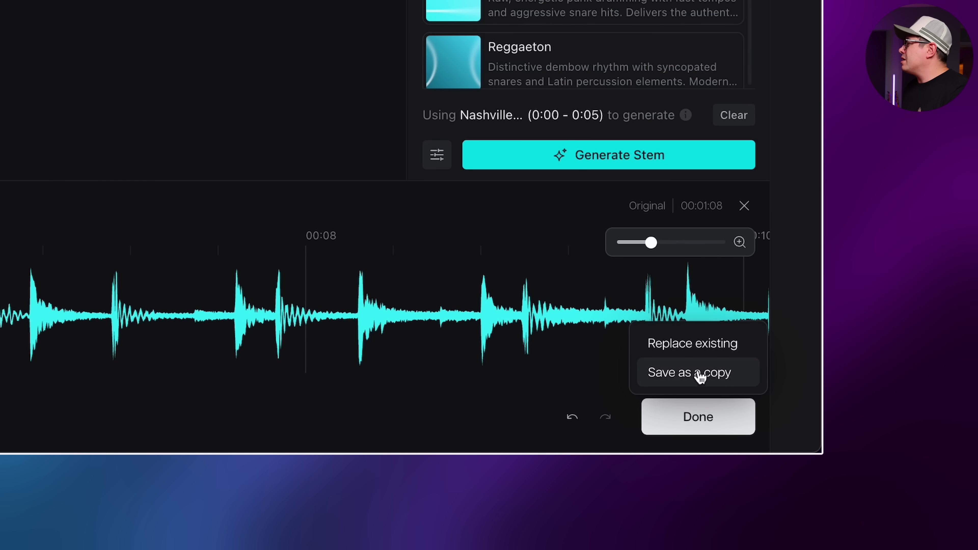
{"action": "left_click", "coordinate": [705, 377]}
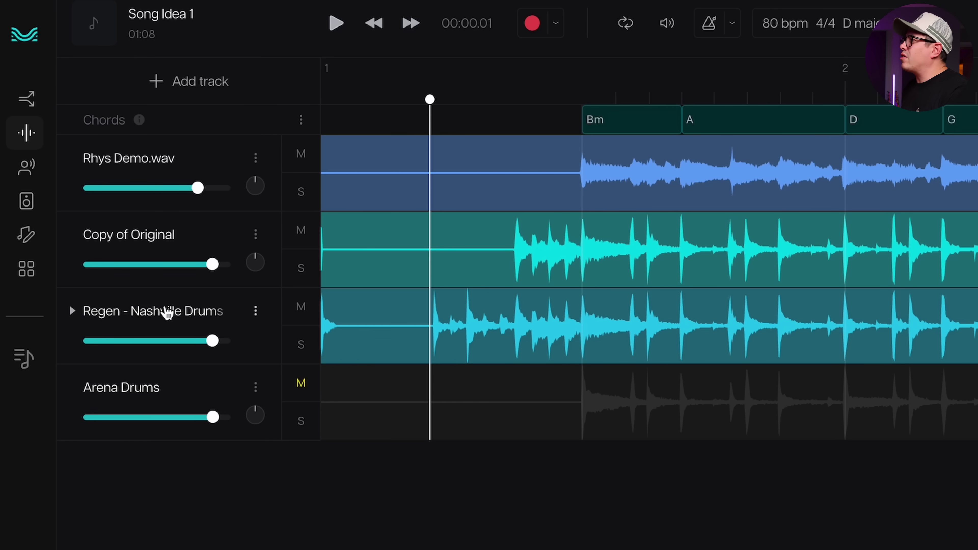
Mute the Regen - Nashville Drums track and play the edited drum copy with the demo
{"action": "left_click", "coordinate": [298, 308]}
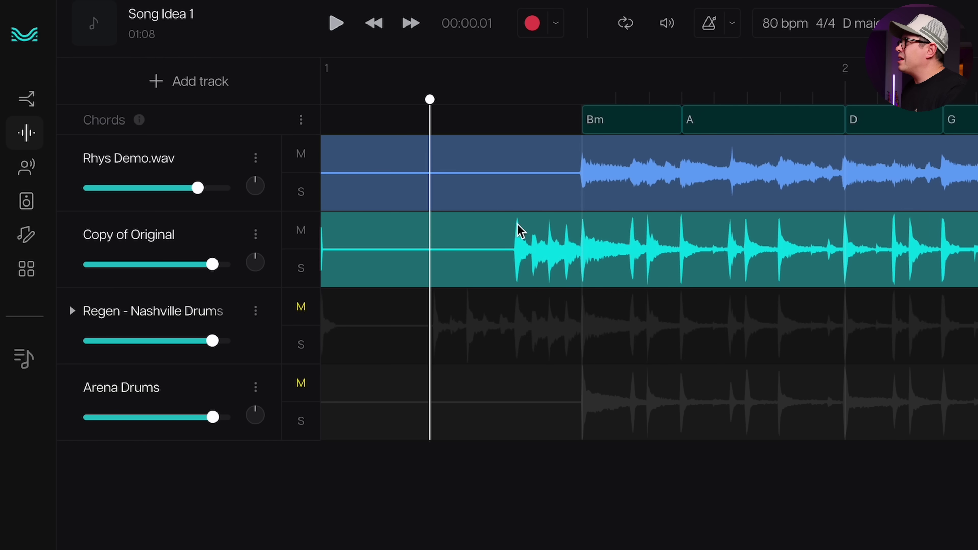
{"action": "key", "text": "space"}
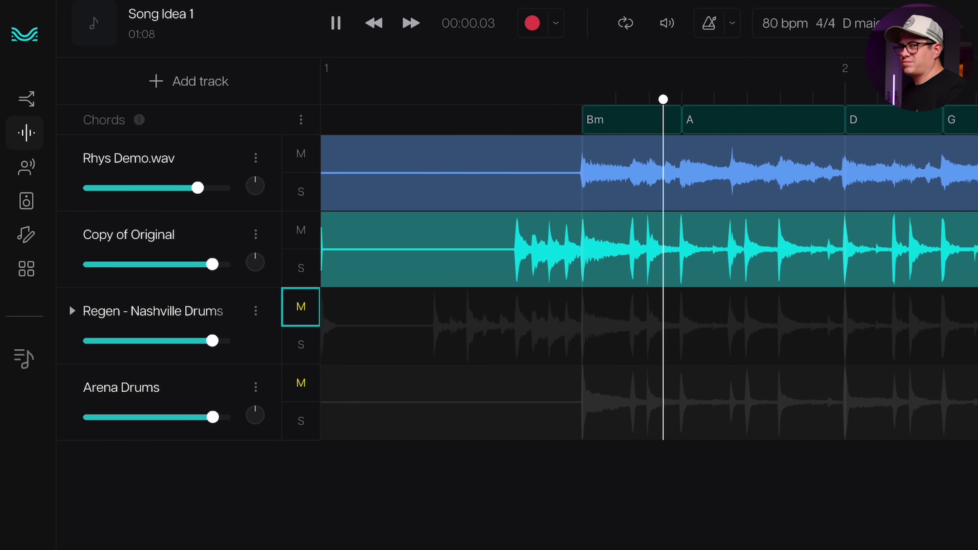
{"action": "key", "text": "space"}
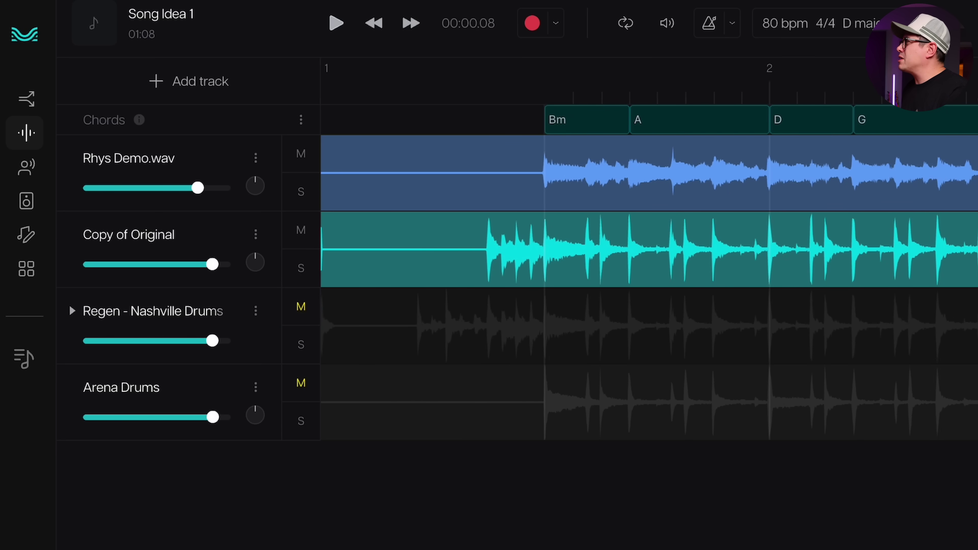
Generate bass stems for the song with the AI Match, Electric Standard, Punk, Heavy and Trap presets
{"action": "scroll", "coordinate": [650, 270], "scroll_direction": "down", "scroll_amount": 5}
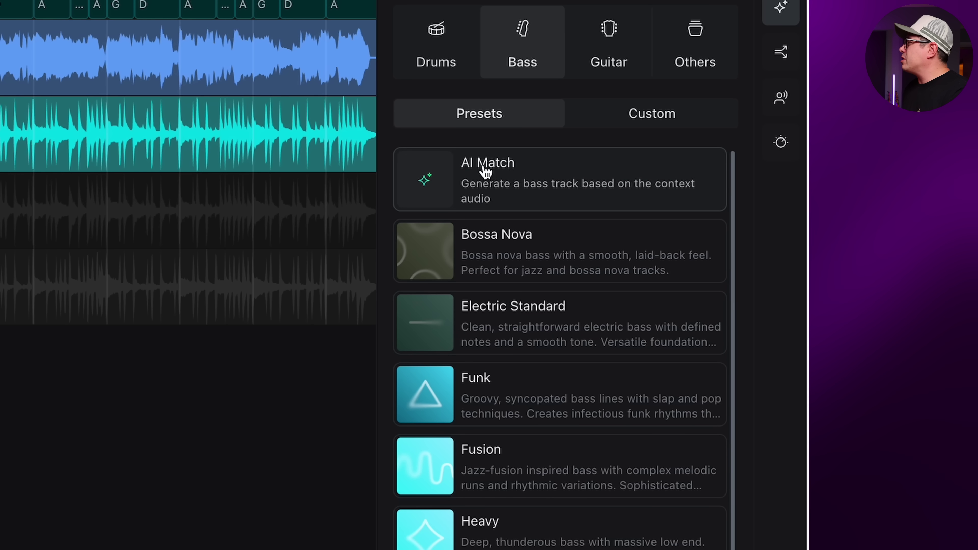
{"action": "left_click", "coordinate": [486, 171]}
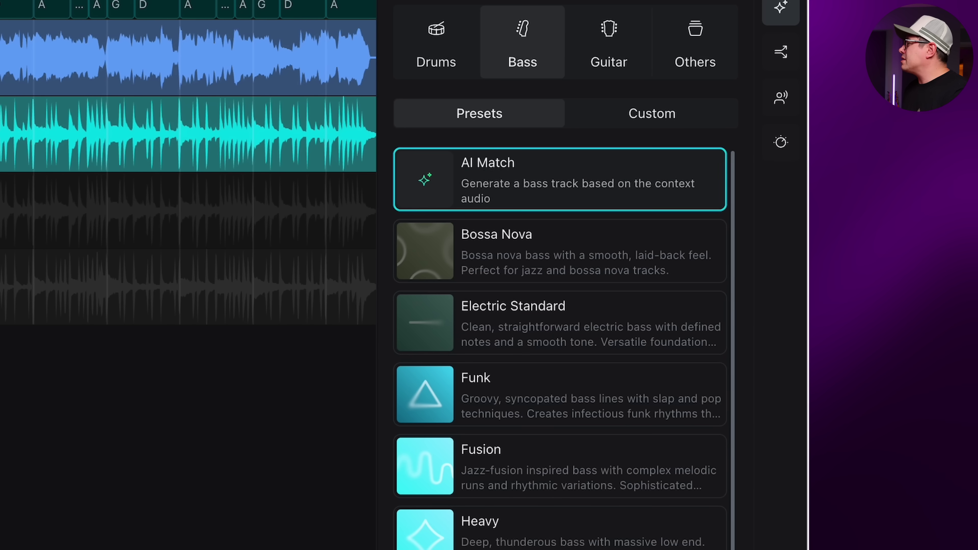
{"action": "left_click", "coordinate": [712, 324]}
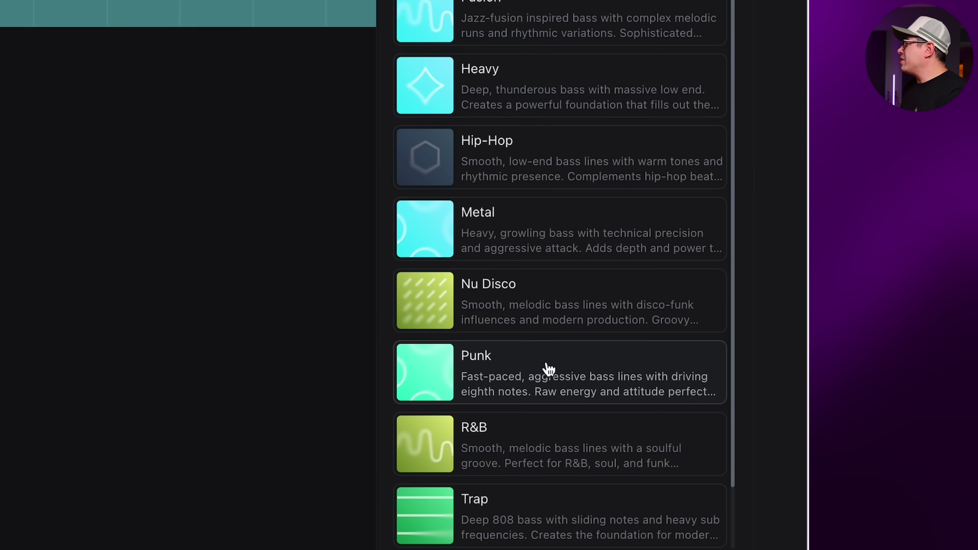
{"action": "left_click", "coordinate": [552, 369]}
{"action": "scroll", "coordinate": [557, 360], "scroll_direction": "down", "scroll_amount": 3}
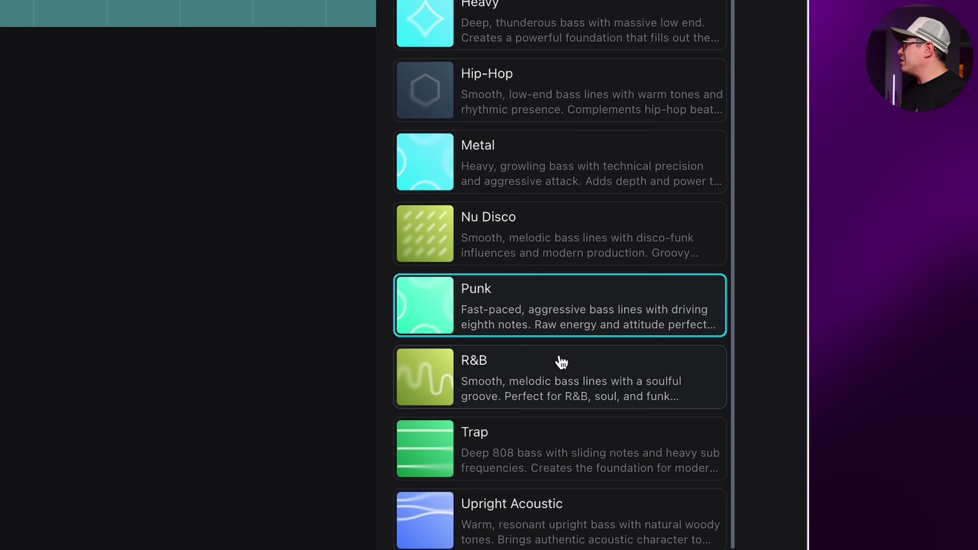
{"action": "left_click", "coordinate": [501, 11]}
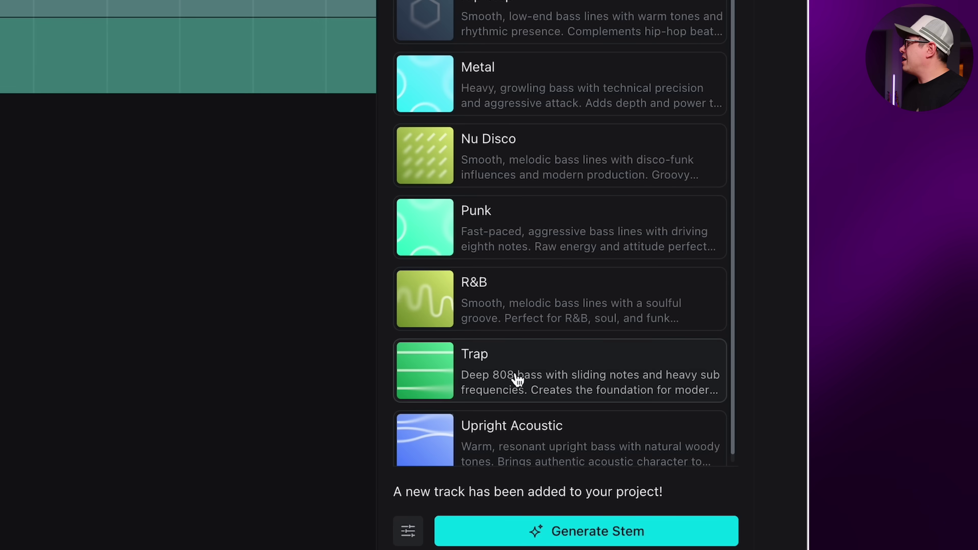
{"action": "left_click", "coordinate": [455, 380]}
{"action": "left_click", "coordinate": [563, 531]}
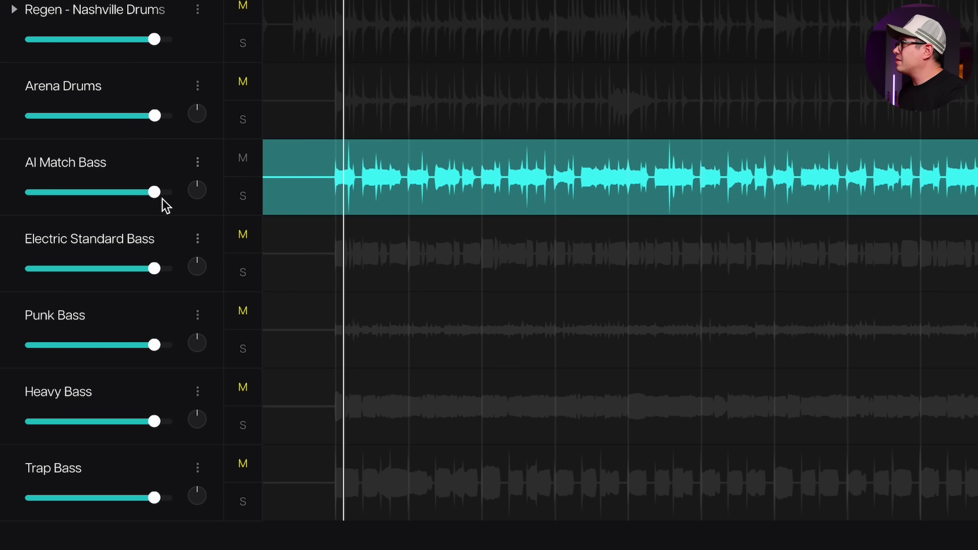
Audition the AI Match Bass, fine-tune its volume and mute the track
{"action": "mouse_move", "coordinate": [159, 196]}
{"action": "left_click_drag", "start_coordinate": [164, 199], "coordinate": [162, 199]}
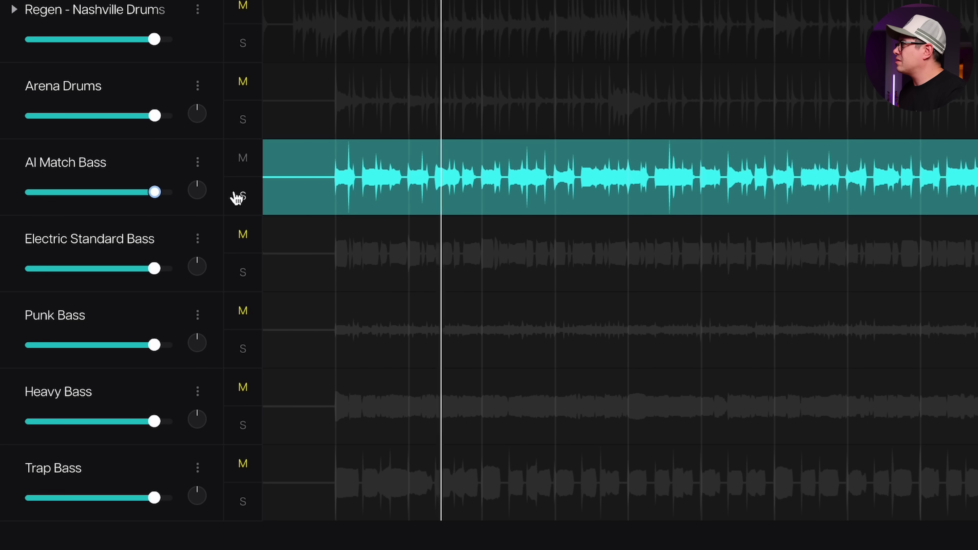
{"action": "left_click", "coordinate": [245, 161]}
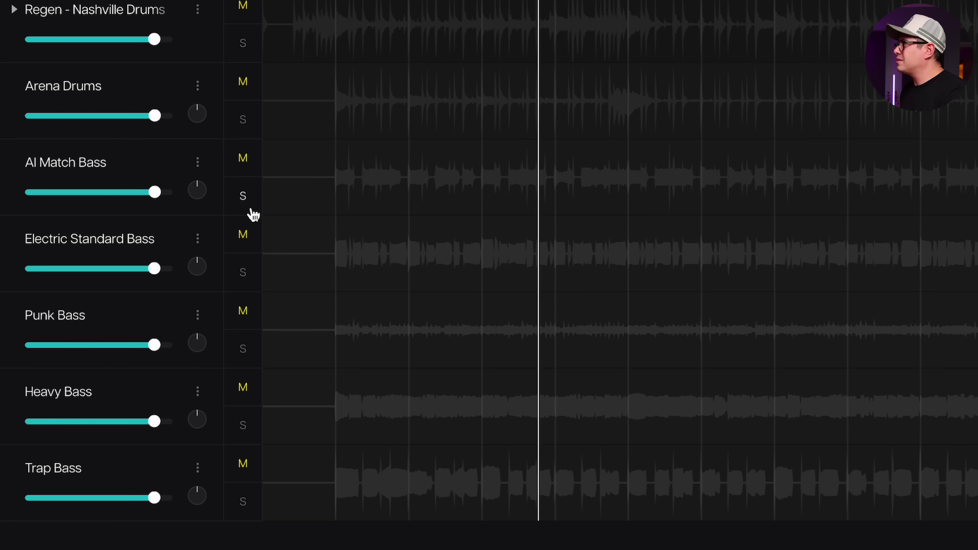
Unmute the Electric Standard Bass, lower its volume slightly, audition it soloed and in the mix, and mute it
{"action": "left_click", "coordinate": [243, 235]}
{"action": "mouse_move", "coordinate": [163, 273]}
{"action": "left_click_drag", "start_coordinate": [162, 272], "coordinate": [153, 270]}
{"action": "left_click", "coordinate": [242, 278]}
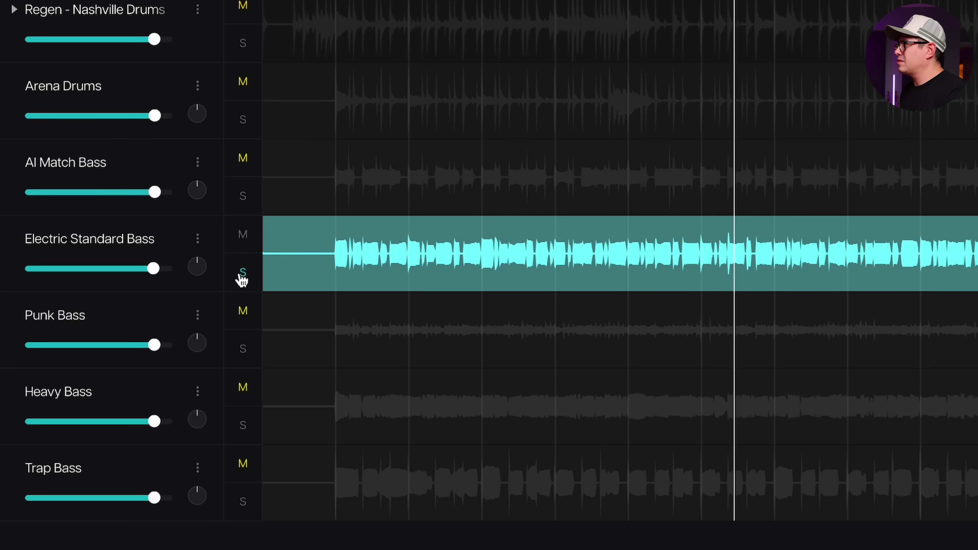
{"action": "left_click", "coordinate": [242, 278]}
{"action": "left_click", "coordinate": [244, 248]}
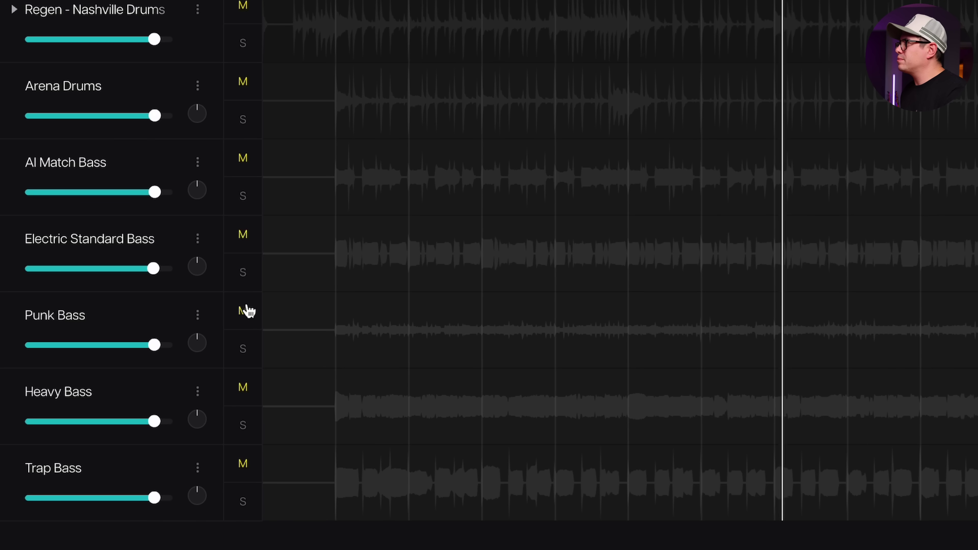
Audition the Punk Bass slightly louder and the Heavy Bass slightly quieter in turn, muting each one after listening
{"action": "left_click", "coordinate": [243, 313]}
{"action": "left_click_drag", "start_coordinate": [156, 345], "coordinate": [160, 344]}
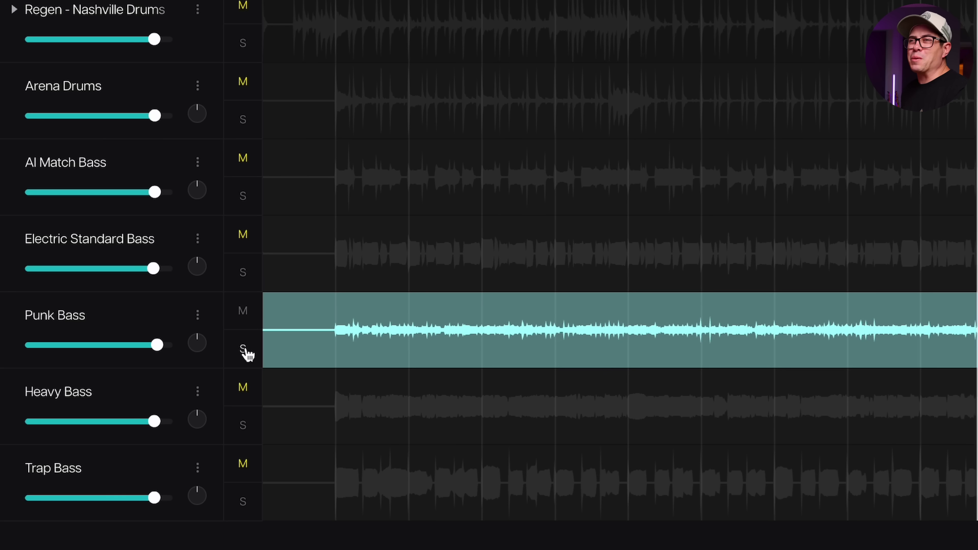
{"action": "left_click", "coordinate": [248, 316]}
{"action": "left_click", "coordinate": [245, 389]}
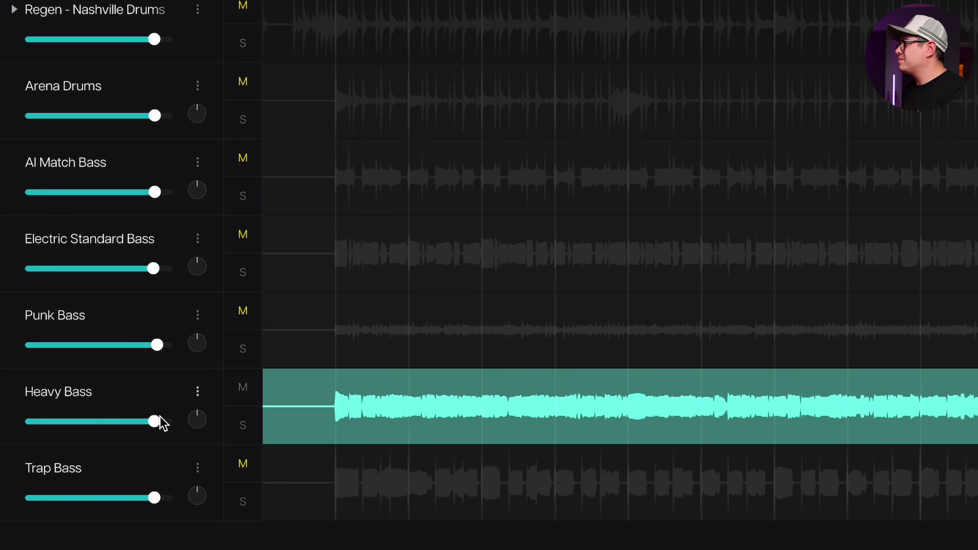
{"action": "left_click_drag", "start_coordinate": [155, 425], "coordinate": [151, 427]}
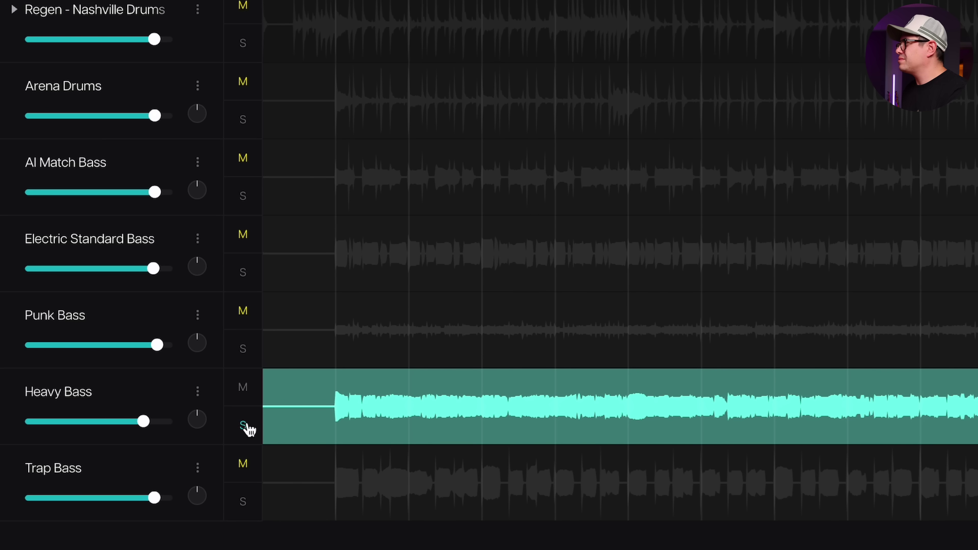
{"action": "left_click", "coordinate": [243, 387]}
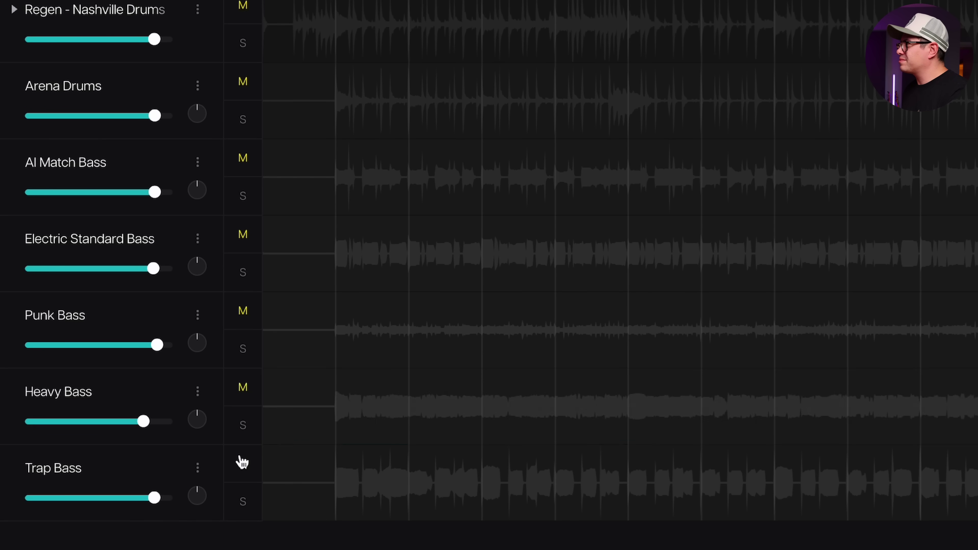
Audition the Trap Bass, mute it and unmute the Electric Standard Bass as the chosen bass track
{"action": "left_click", "coordinate": [243, 465]}
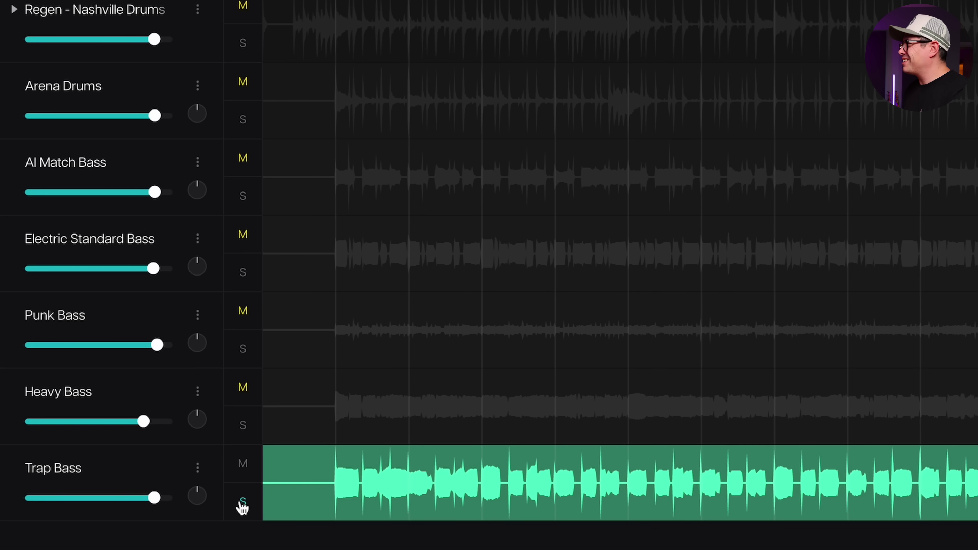
{"action": "left_click", "coordinate": [243, 464]}
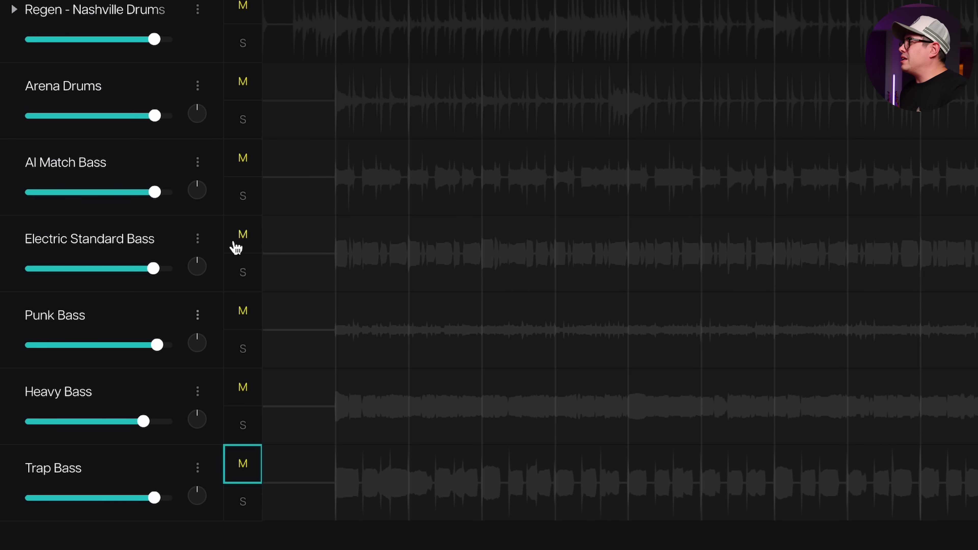
{"action": "left_click", "coordinate": [243, 236]}
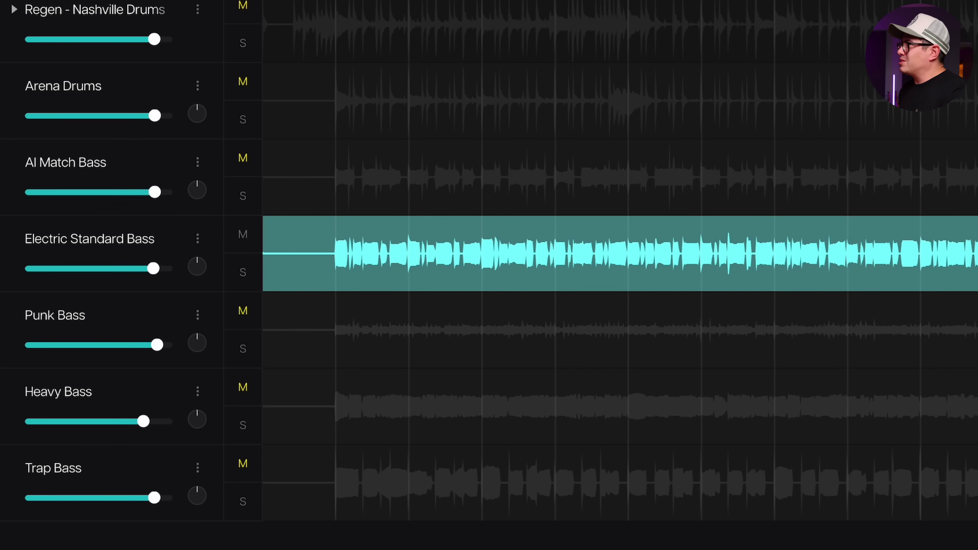
Separate the original demo track into stems with automatic detection and move the Guitars stem out of the stems group
{"action": "key", "text": "space"}
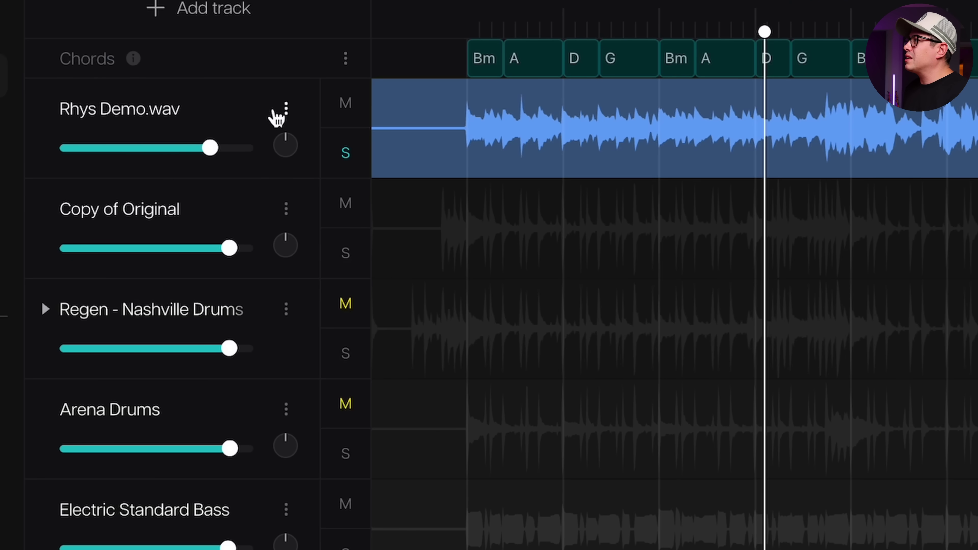
{"action": "left_click", "coordinate": [286, 109]}
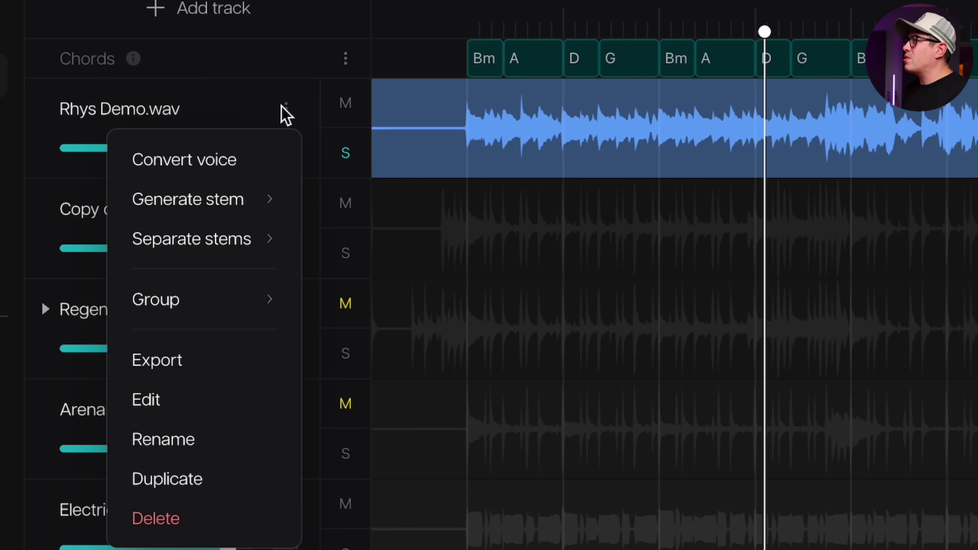
{"action": "mouse_move", "coordinate": [233, 247]}
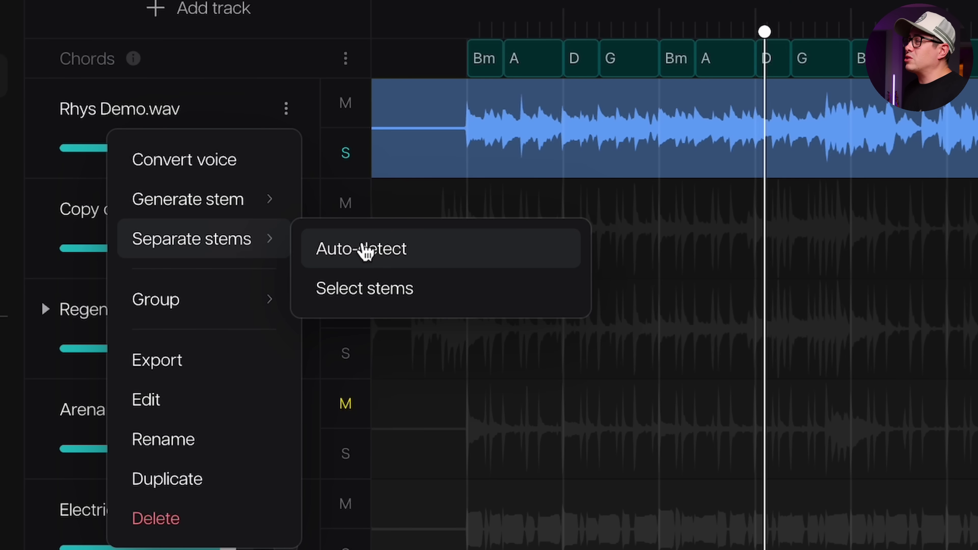
{"action": "left_click", "coordinate": [368, 250]}
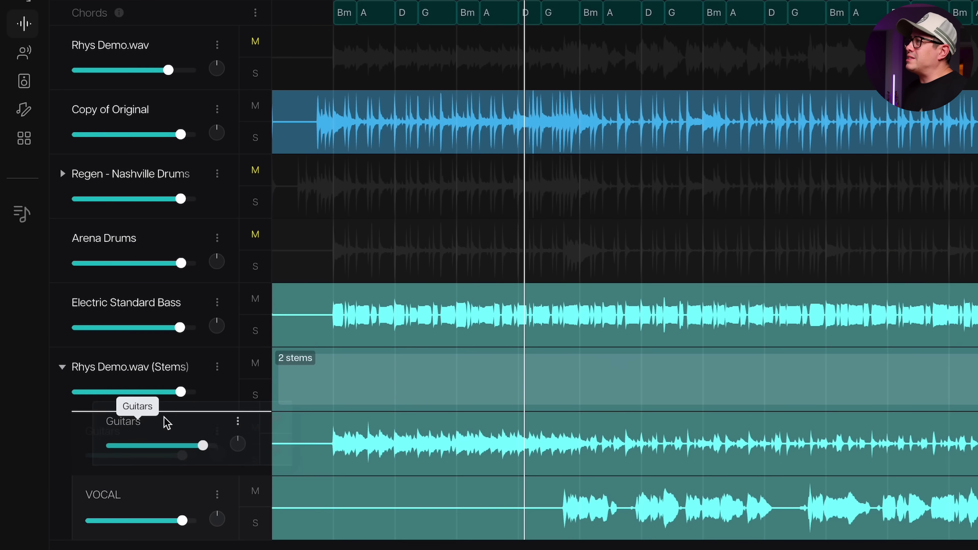
{"action": "left_click_drag", "start_coordinate": [169, 419], "coordinate": [204, 166]}
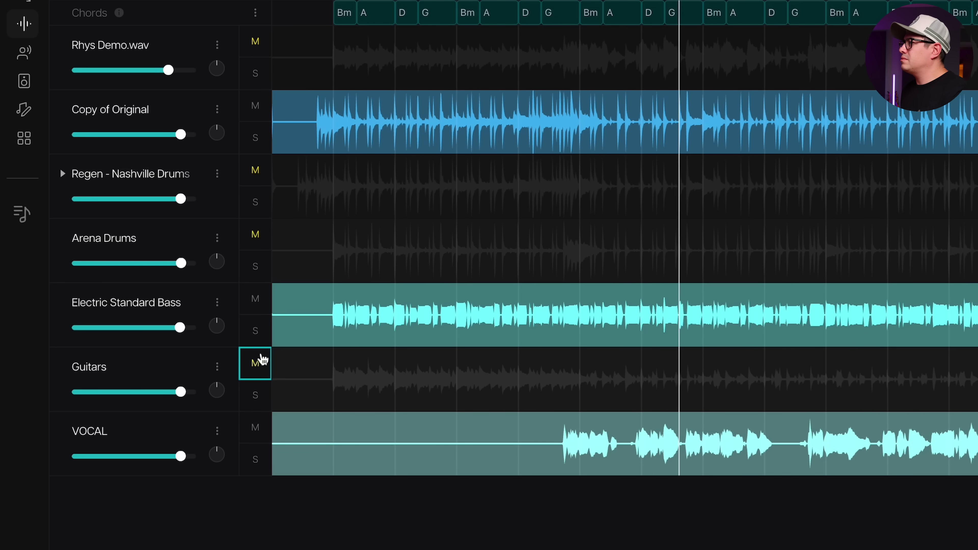
Unmute the separated Guitars stem, audition it soloed and in the mix, and mute it again
{"action": "left_click", "coordinate": [256, 362]}
{"action": "left_click", "coordinate": [255, 395]}
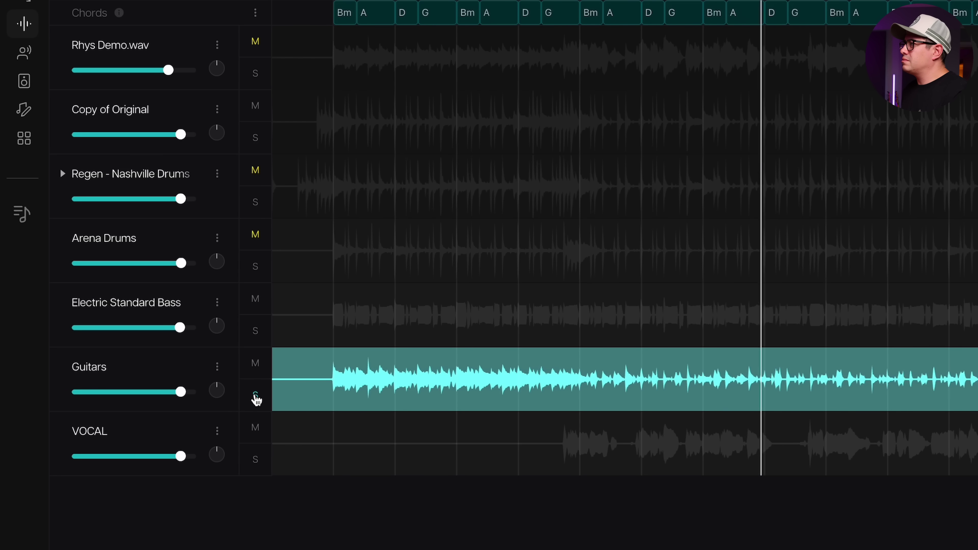
{"action": "left_click", "coordinate": [255, 396]}
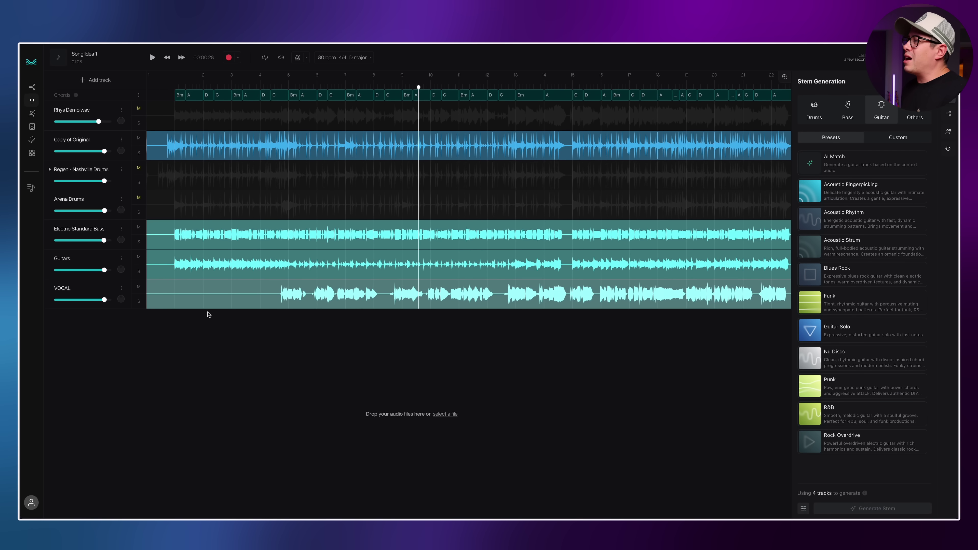
{"action": "left_click", "coordinate": [139, 257]}
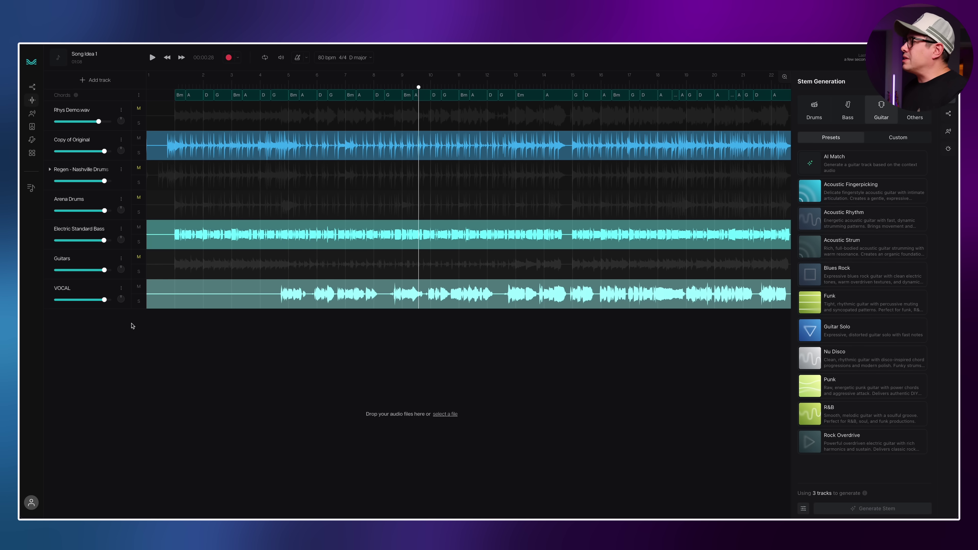
Toggle Creative Control and generate guitar stems from the Acoustic Fingerpicking and Acoustic Rhythm presets alongside the AI Match one
{"action": "left_click", "coordinate": [887, 111]}
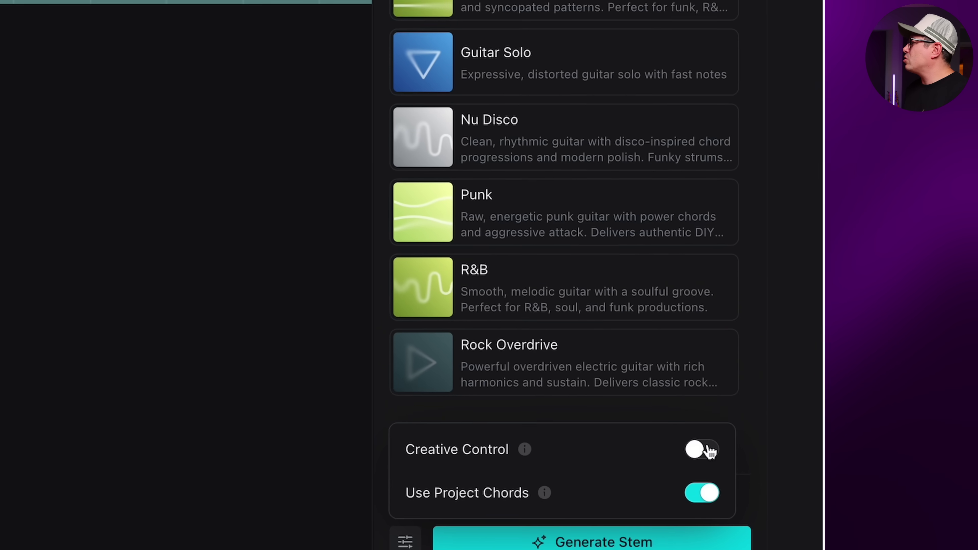
{"action": "left_click", "coordinate": [703, 448]}
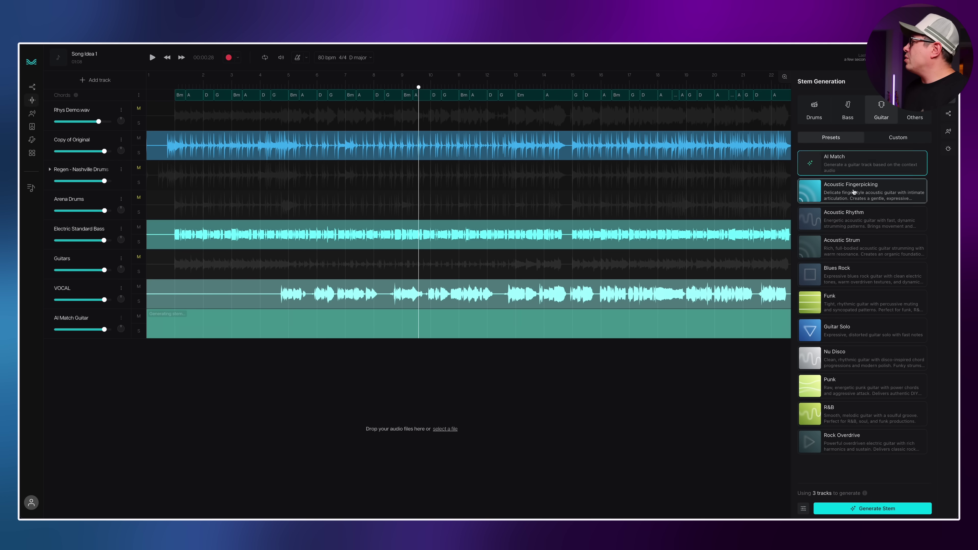
{"action": "left_click", "coordinate": [873, 514]}
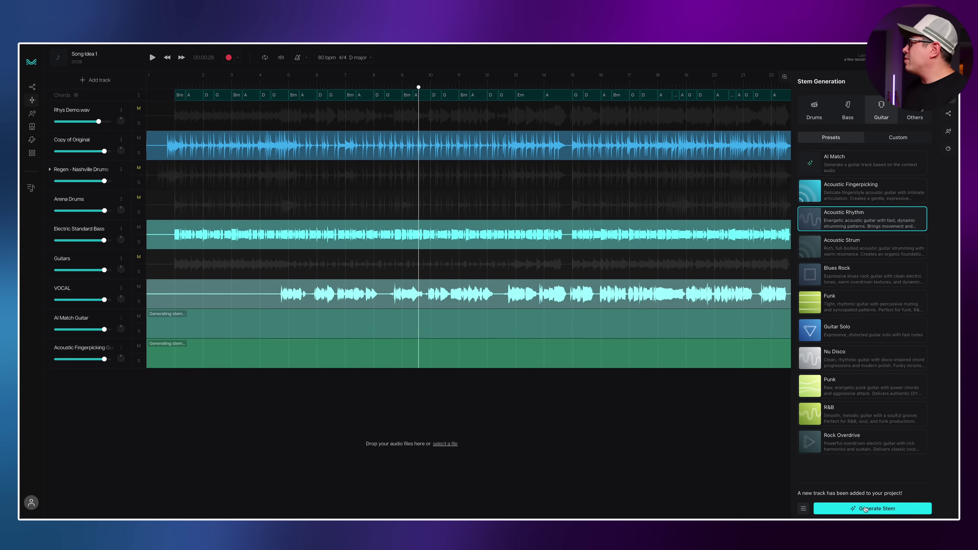
{"action": "left_click", "coordinate": [866, 510]}
Generate a custom guitar stem from the prompt "strumming acoustic guitar with a warm and sparkly tone"
{"action": "left_click", "coordinate": [894, 138]}
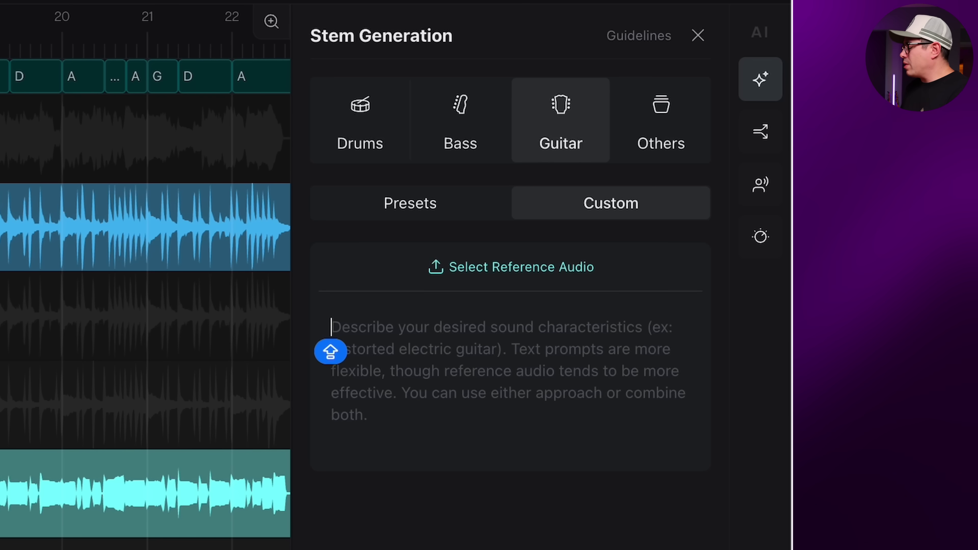
{"action": "type", "text": "strumming acoustic guitar with a warm and sparkly tone"}
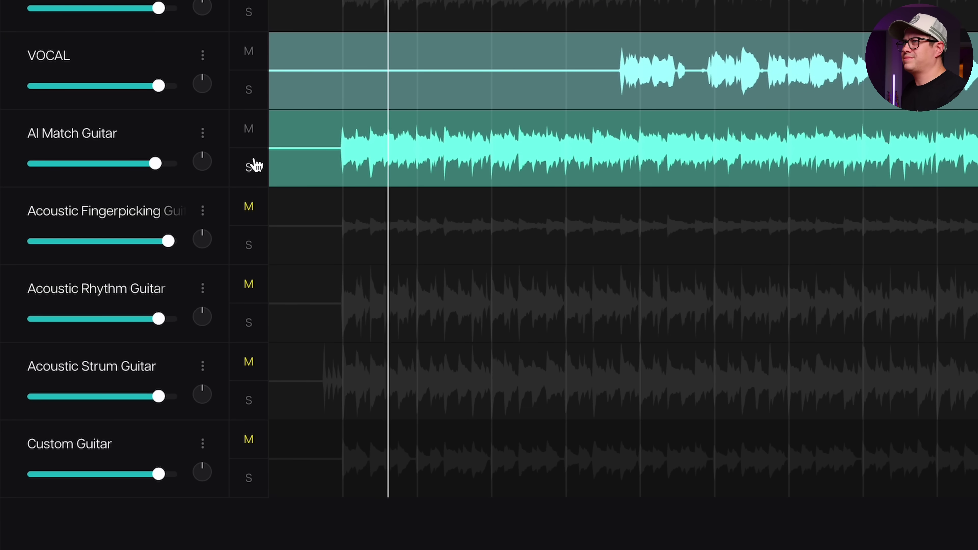
Mute the AI Match Guitar, audition the Acoustic Fingerpicking Guitar in the mix and soloed, and mute it
{"action": "left_click", "coordinate": [249, 131]}
{"action": "left_click", "coordinate": [250, 210]}
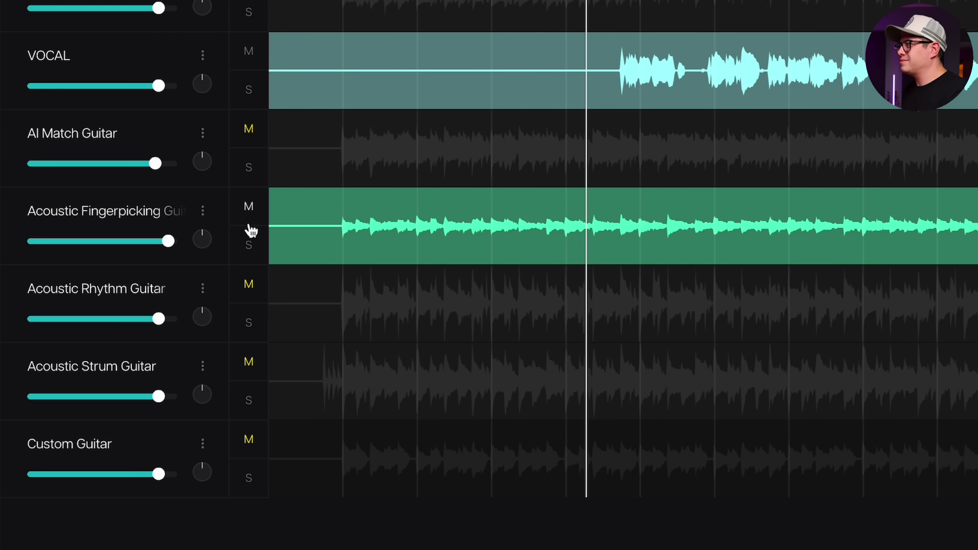
{"action": "left_click", "coordinate": [250, 245]}
{"action": "left_click", "coordinate": [251, 247]}
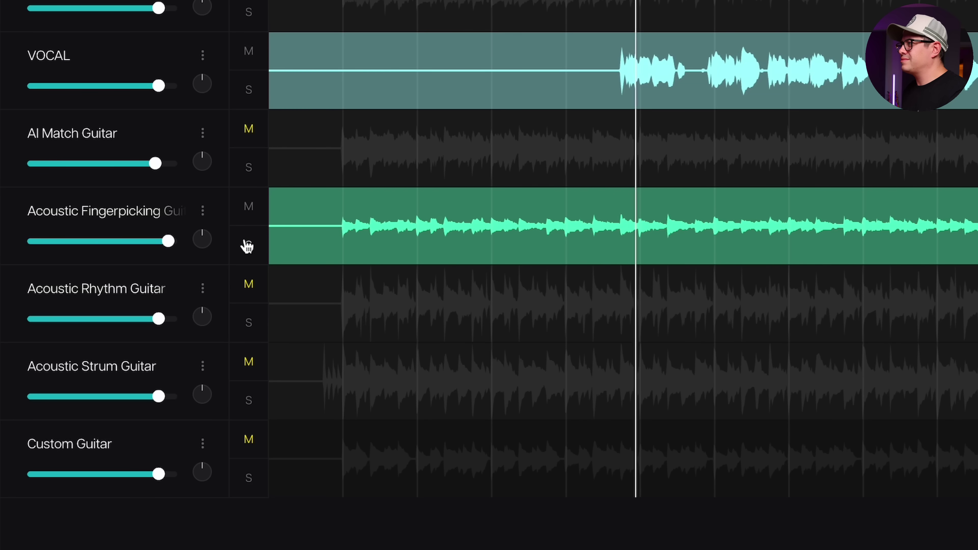
{"action": "left_click", "coordinate": [249, 208]}
Audition the Acoustic Rhythm Guitar at a slightly lower volume and the Acoustic Strum Guitar in turn, muting each after listening
{"action": "left_click", "coordinate": [249, 285]}
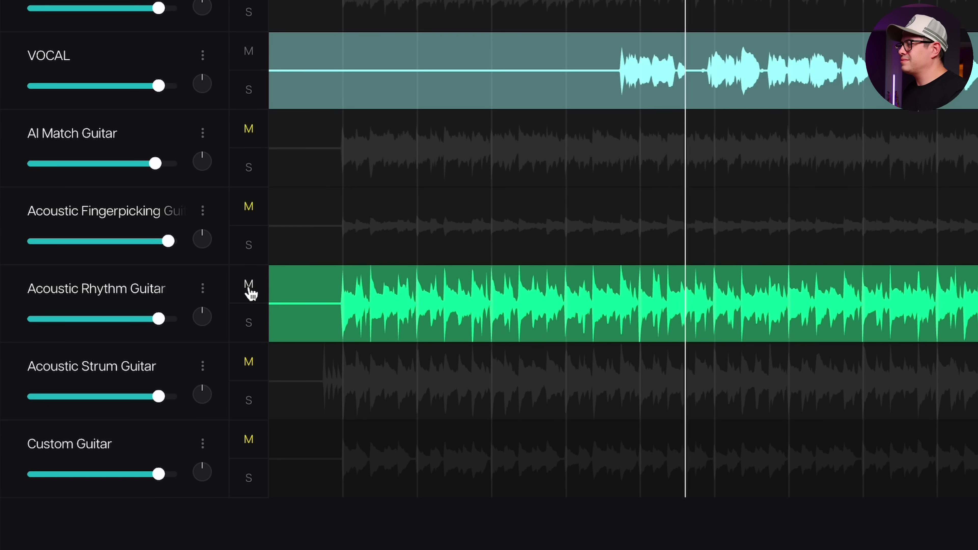
{"action": "left_click_drag", "start_coordinate": [159, 319], "coordinate": [154, 325]}
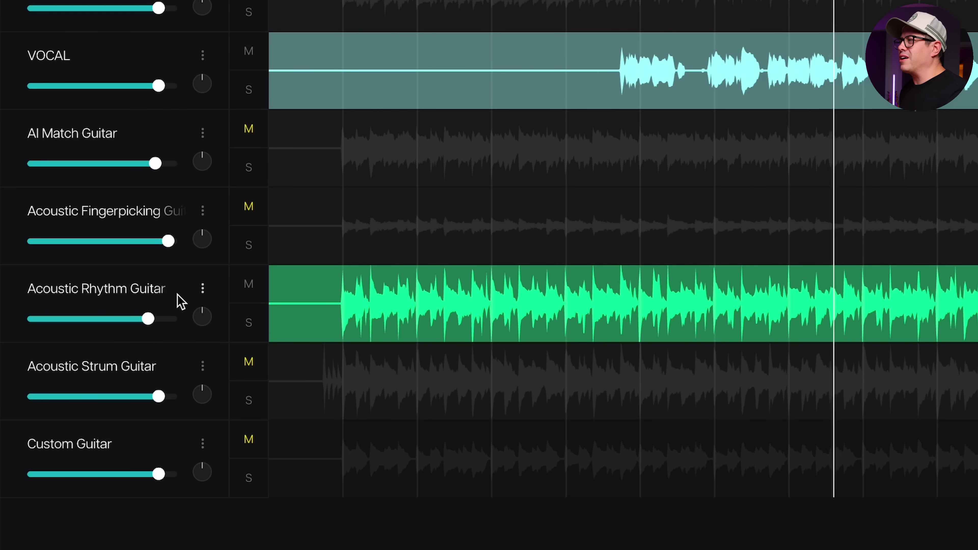
{"action": "left_click", "coordinate": [250, 284]}
{"action": "left_click", "coordinate": [249, 362]}
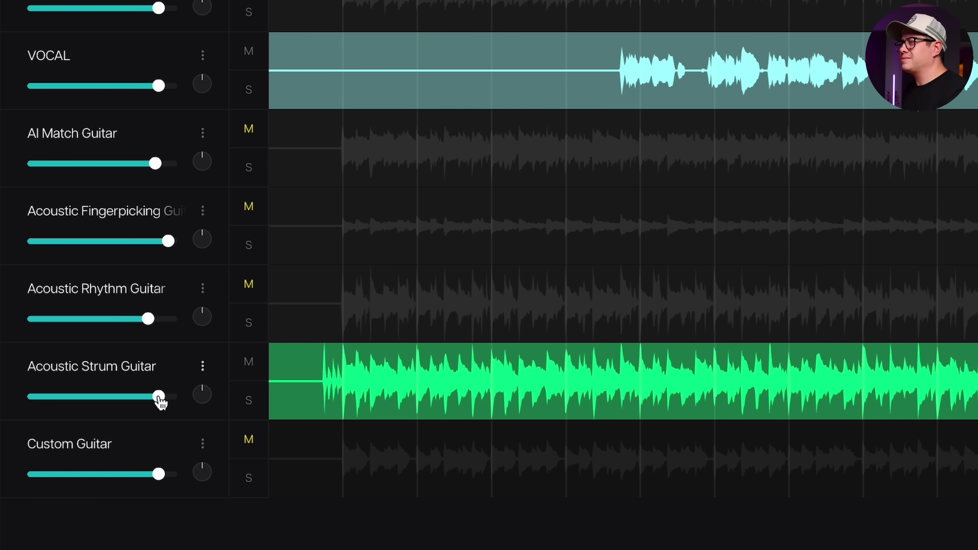
{"action": "left_click", "coordinate": [249, 365]}
Audition the Custom Guitar in the mix and soloed, and mute it
{"action": "left_click", "coordinate": [247, 442]}
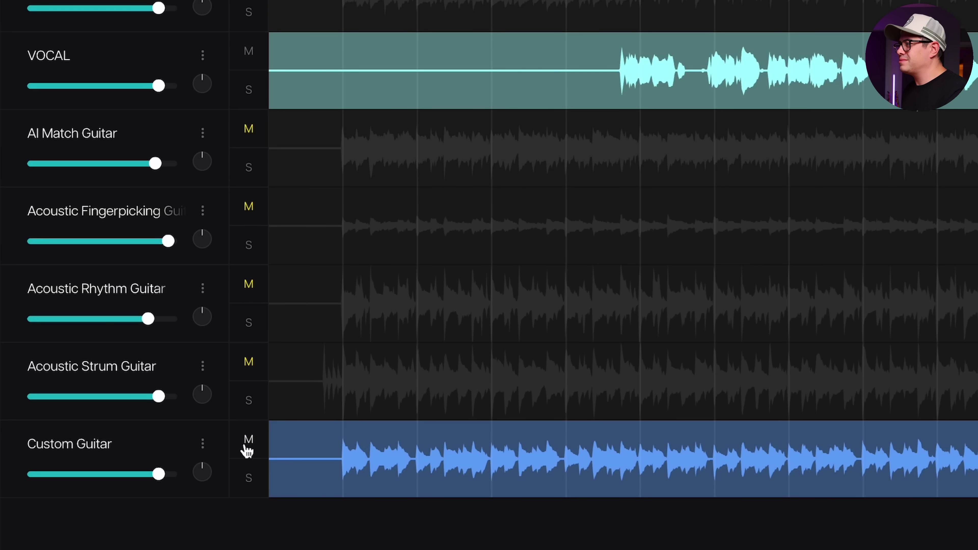
{"action": "left_click", "coordinate": [251, 488]}
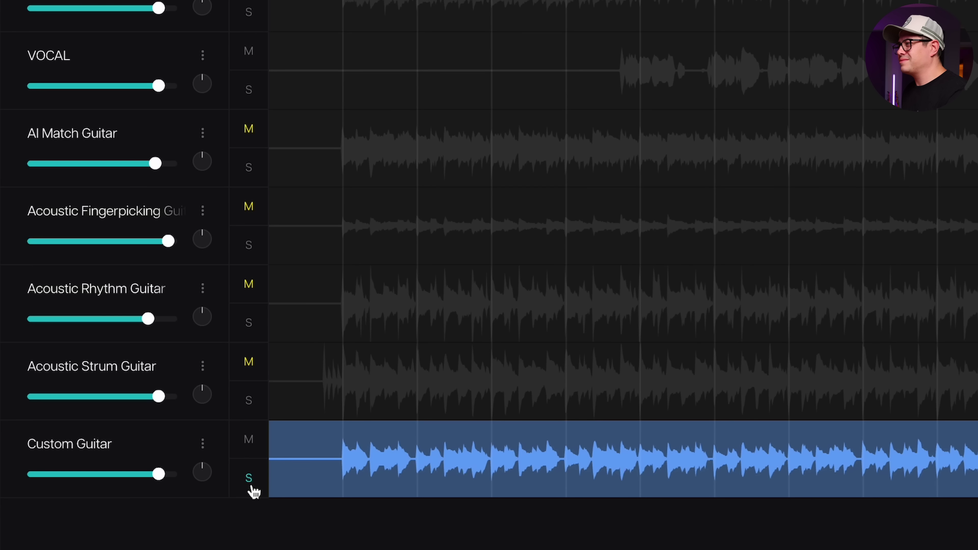
{"action": "left_click", "coordinate": [251, 486]}
{"action": "left_click", "coordinate": [248, 439]}
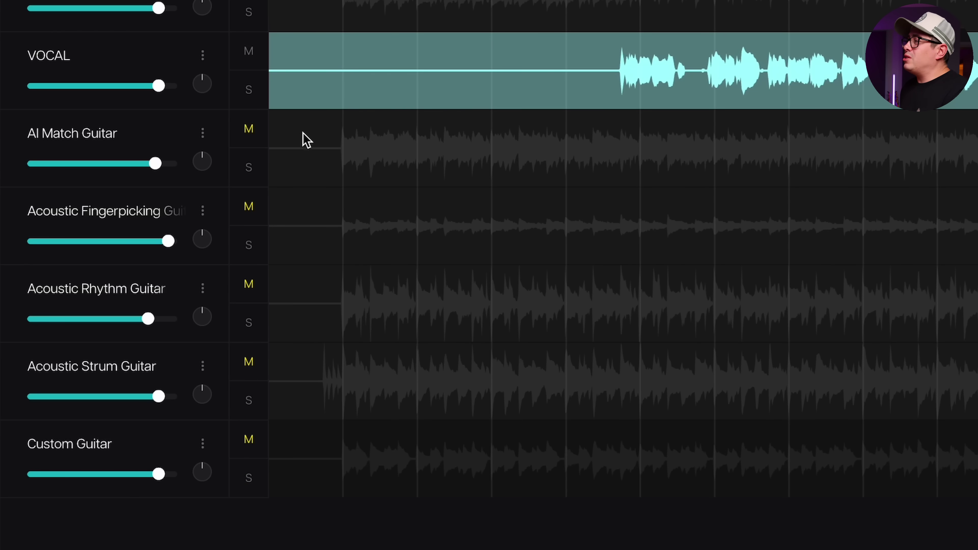
Unmute the Acoustic Rhythm Guitar and the Acoustic Strum Guitar and play them together in the mix
{"action": "left_click", "coordinate": [249, 284]}
{"action": "key", "text": "space"}
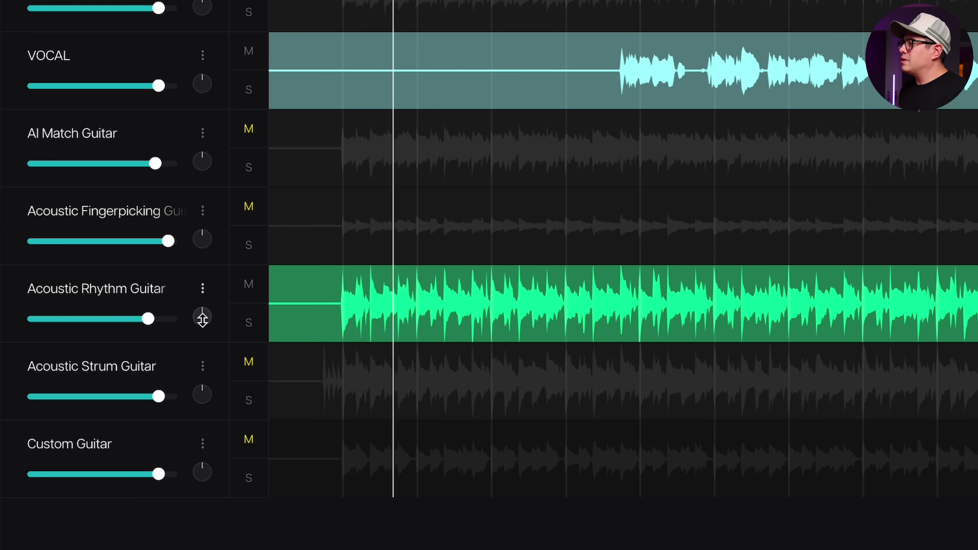
{"action": "left_click", "coordinate": [250, 364]}
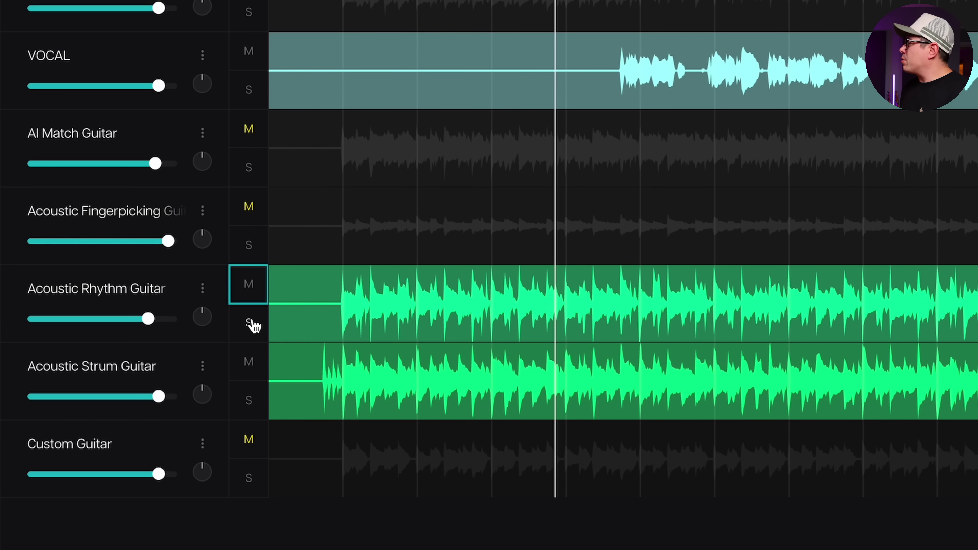
{"action": "key", "text": "space"}
Pan the Acoustic Strum Guitar to the left and the Acoustic Rhythm Guitar to the right, adjusting the spread during playback
{"action": "left_click_drag", "start_coordinate": [207, 399], "coordinate": [203, 424]}
{"action": "left_click_drag", "start_coordinate": [206, 318], "coordinate": [218, 276]}
{"action": "key", "text": "space"}
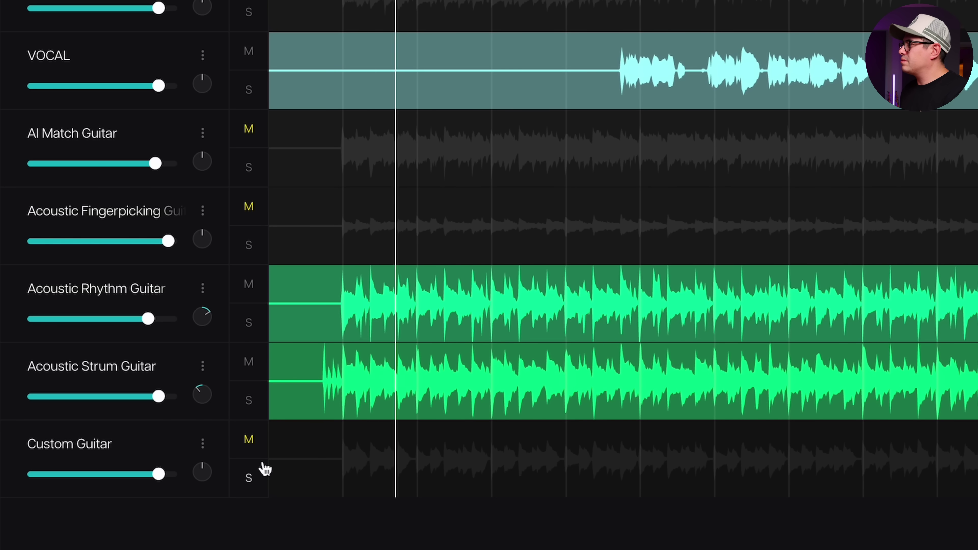
{"action": "mouse_move", "coordinate": [204, 399]}
{"action": "left_click_drag", "start_coordinate": [202, 316], "coordinate": [214, 196]}
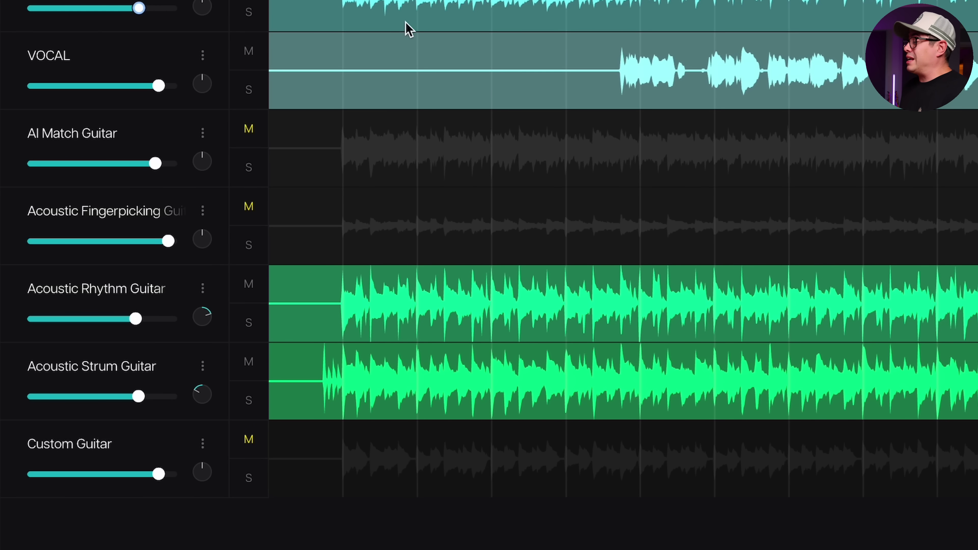
Audition the AI Match Guitar soloed and in the mix, and lower its volume slightly
{"action": "left_click", "coordinate": [247, 330]}
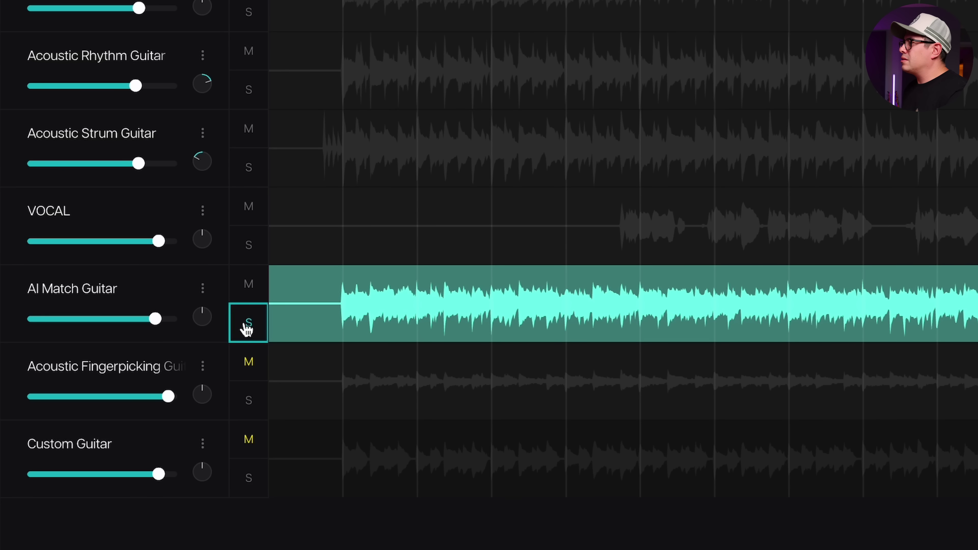
{"action": "left_click", "coordinate": [247, 328]}
{"action": "left_click", "coordinate": [248, 325]}
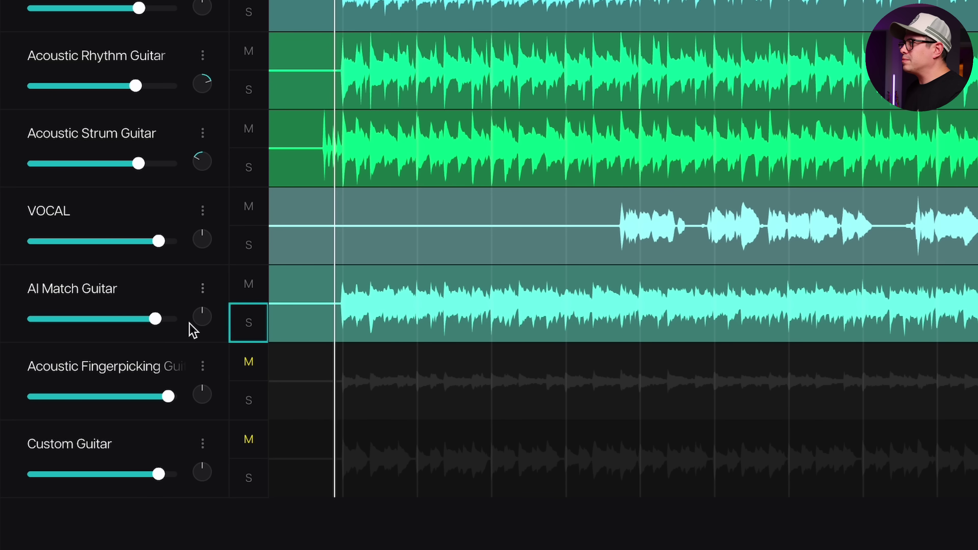
{"action": "mouse_move", "coordinate": [155, 319]}
{"action": "left_mouse_down"}
{"action": "mouse_move", "coordinate": [170, 319]}
{"action": "mouse_move", "coordinate": [148, 320]}
{"action": "left_mouse_up"}
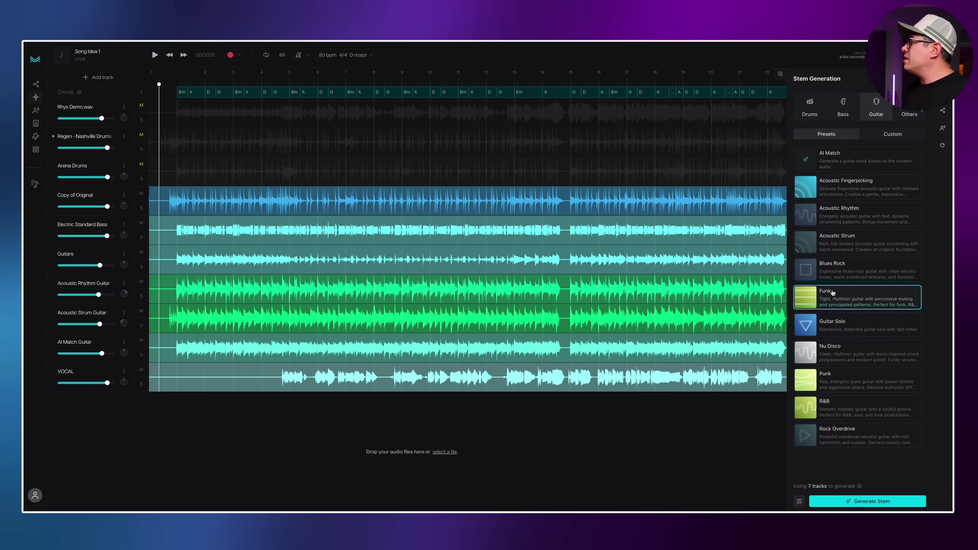
Generate three more guitar stems from the Funk, Guitar Solo and Rock Overdrive presets
{"action": "left_click", "coordinate": [865, 505]}
{"action": "left_click", "coordinate": [865, 501]}
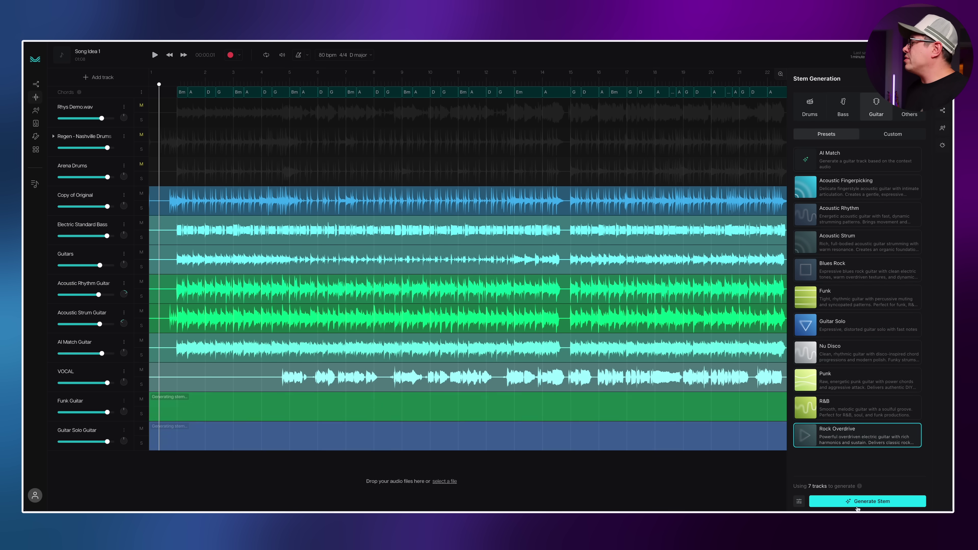
{"action": "left_click", "coordinate": [857, 501]}
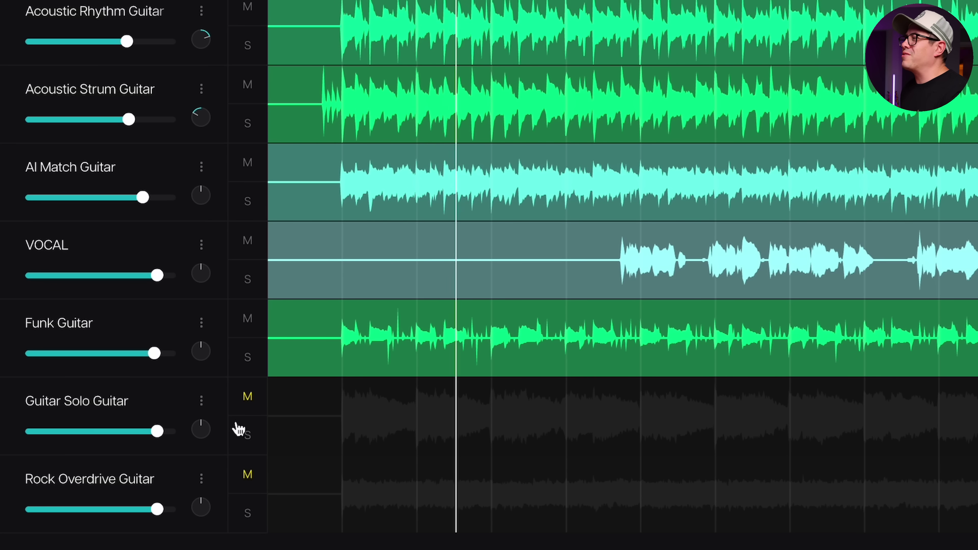
Unmute the Guitar Solo and Rock Overdrive guitars, audition the Rock Overdrive Guitar soloed, and lower its volume slightly
{"action": "left_click", "coordinate": [247, 399]}
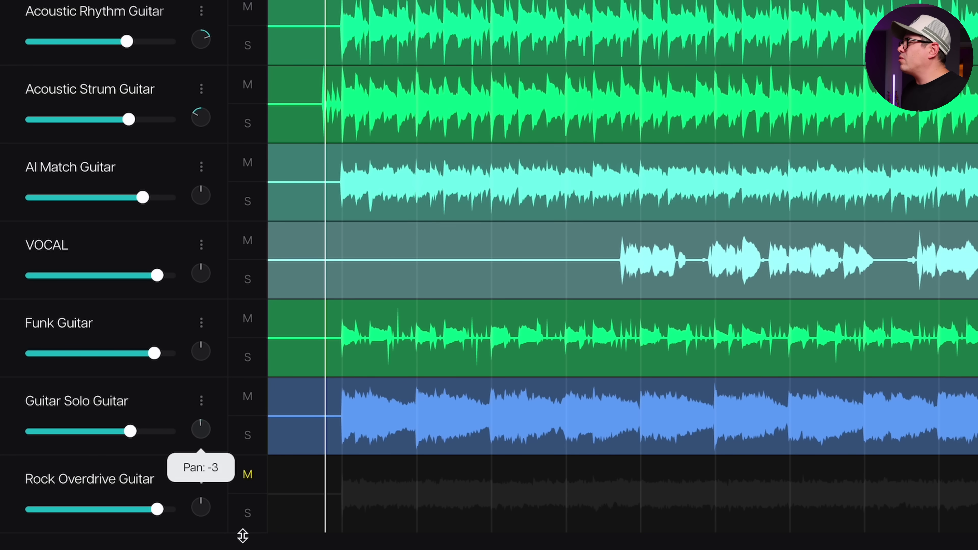
{"action": "left_click", "coordinate": [249, 475]}
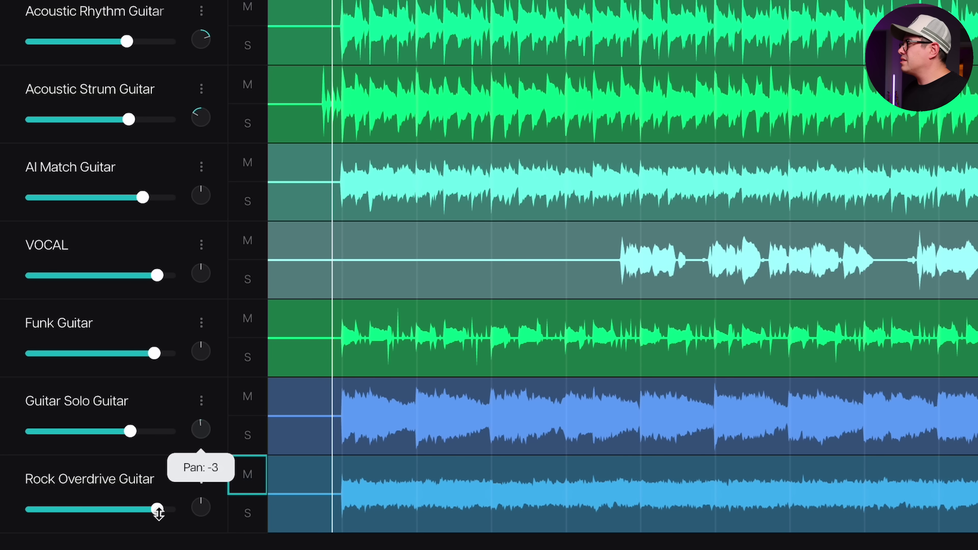
{"action": "left_click_drag", "start_coordinate": [158, 511], "coordinate": [158, 512]}
{"action": "left_click", "coordinate": [248, 514]}
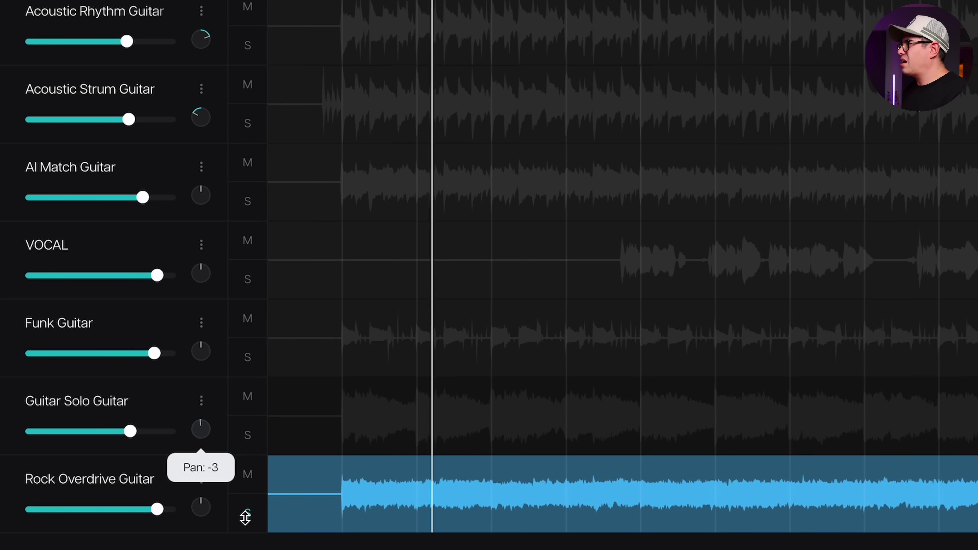
{"action": "left_click", "coordinate": [247, 517]}
{"action": "mouse_move", "coordinate": [157, 513]}
{"action": "left_mouse_down"}
{"action": "mouse_move", "coordinate": [135, 514]}
{"action": "mouse_move", "coordinate": [144, 512]}
{"action": "left_mouse_up"}
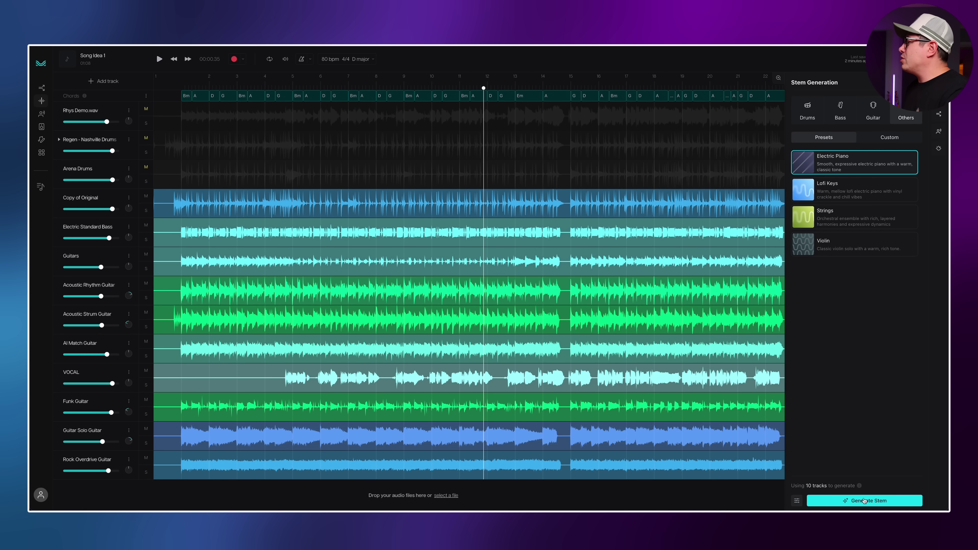
Generate a violin stem from the Violin preset in the Others category
{"action": "left_click", "coordinate": [859, 245]}
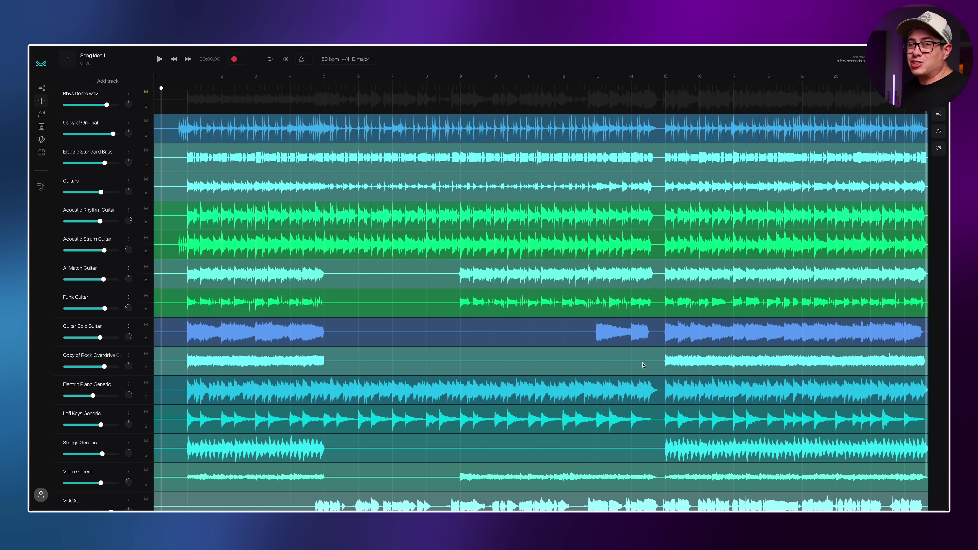
Play the full mix and briefly solo the original demo track to compare the two
{"action": "scroll", "coordinate": [642, 365], "scroll_direction": "down", "scroll_amount": 1}
{"action": "key", "text": "space"}
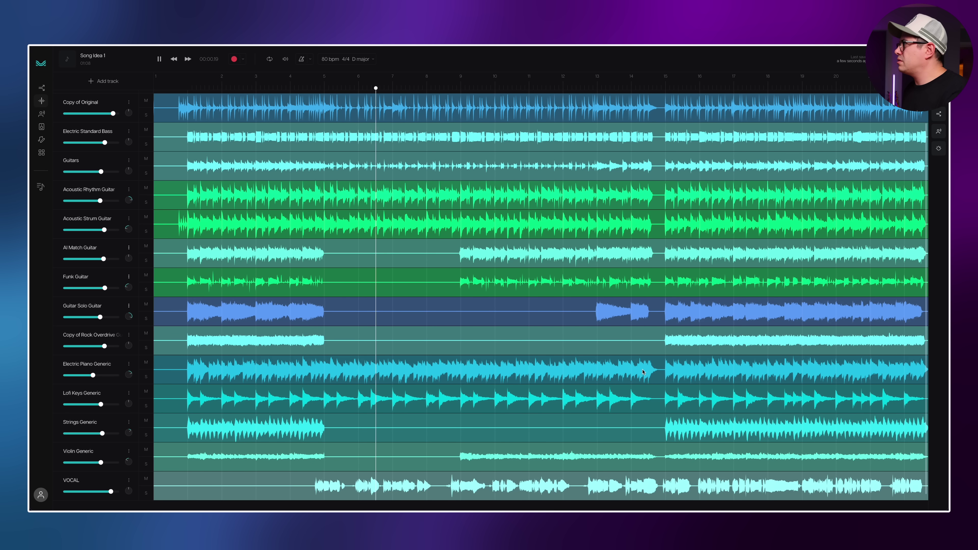
{"action": "scroll", "coordinate": [210, 204], "scroll_direction": "up", "scroll_amount": 2}
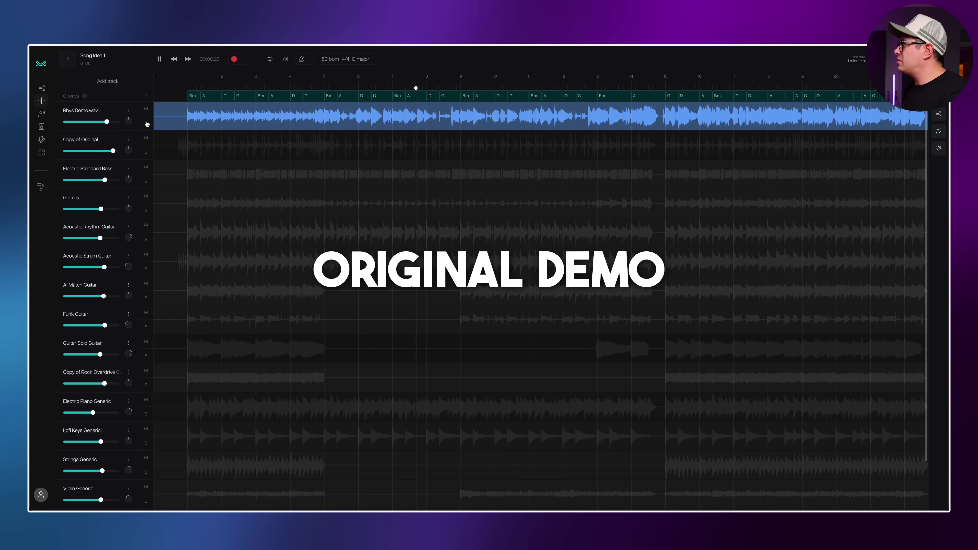
{"action": "left_click", "coordinate": [146, 123]}
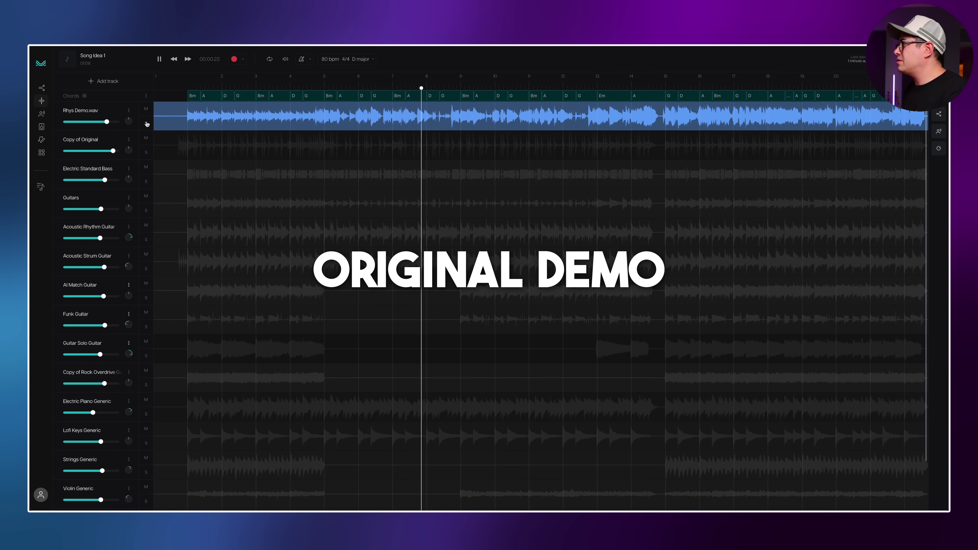
{"action": "left_click", "coordinate": [147, 123]}
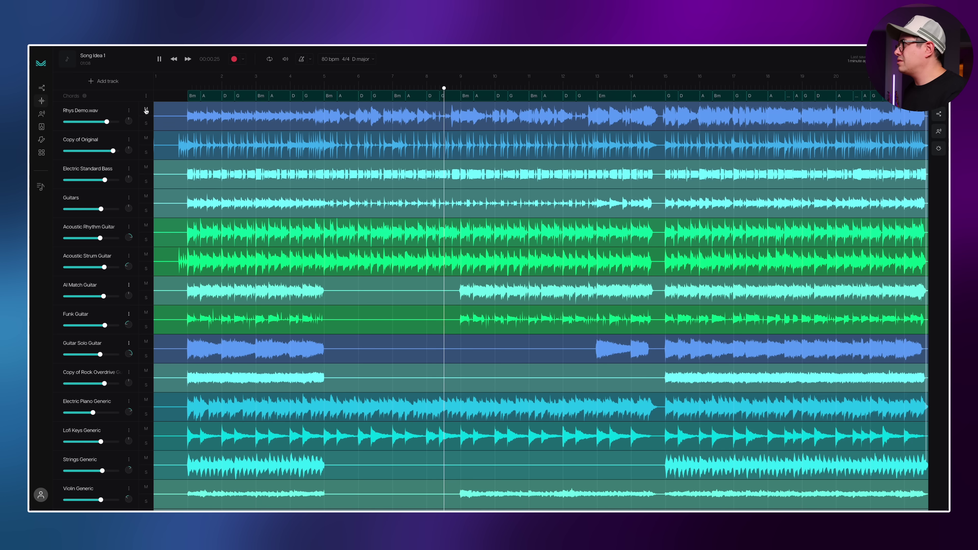
{"action": "scroll", "coordinate": [561, 240], "scroll_direction": "down", "scroll_amount": 3}
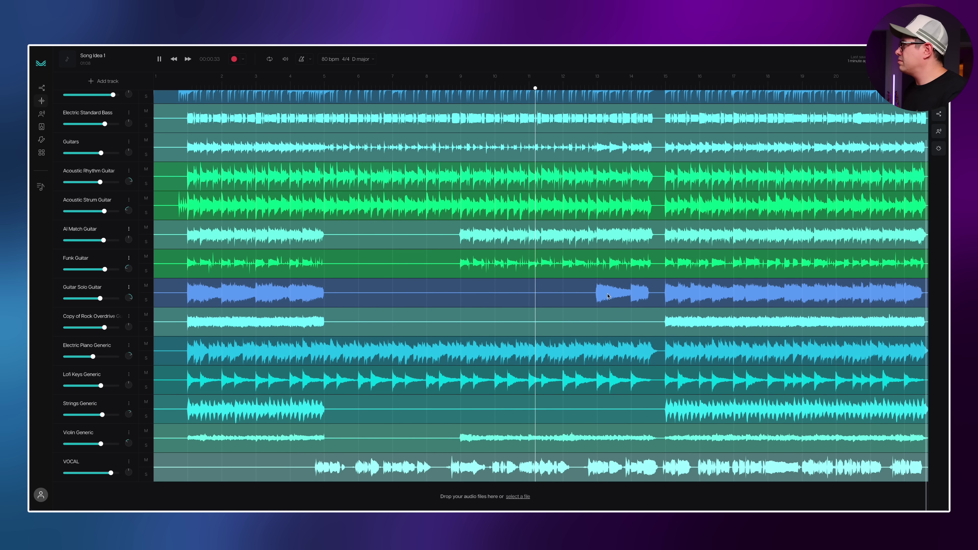
Compare the song's closing section by soloing the original demo again, and return to the full mix with the demo muted
{"action": "mouse_move", "coordinate": [131, 235]}
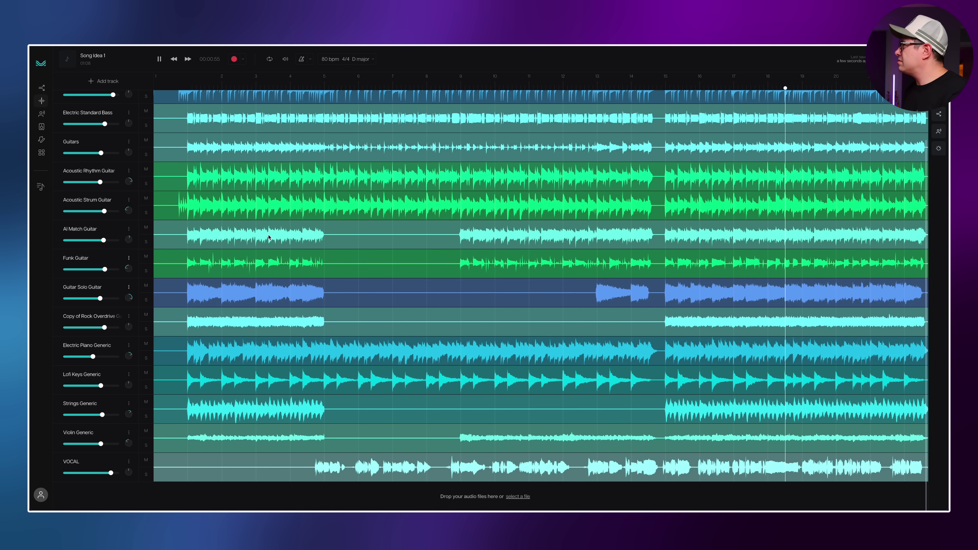
{"action": "scroll", "coordinate": [269, 237], "scroll_direction": "up", "scroll_amount": 3}
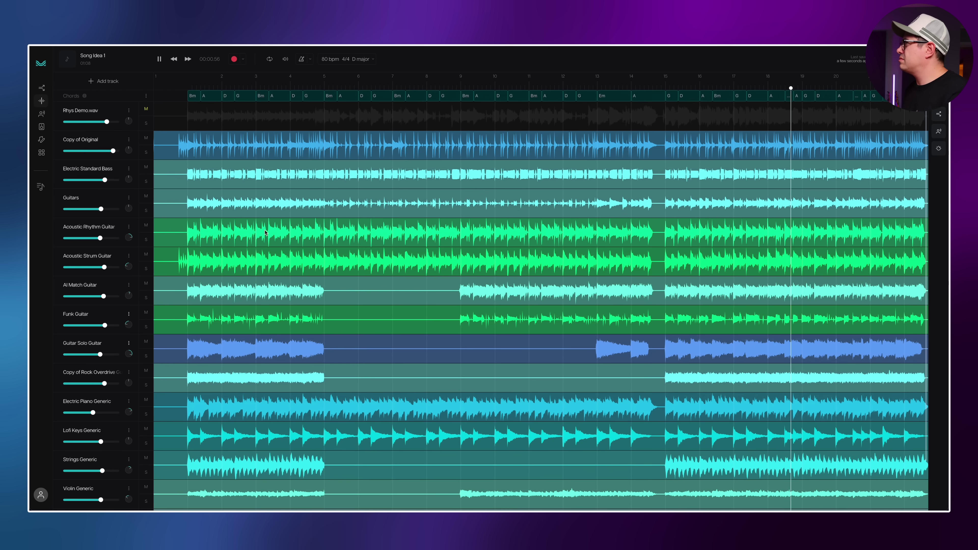
{"action": "left_click", "coordinate": [146, 123]}
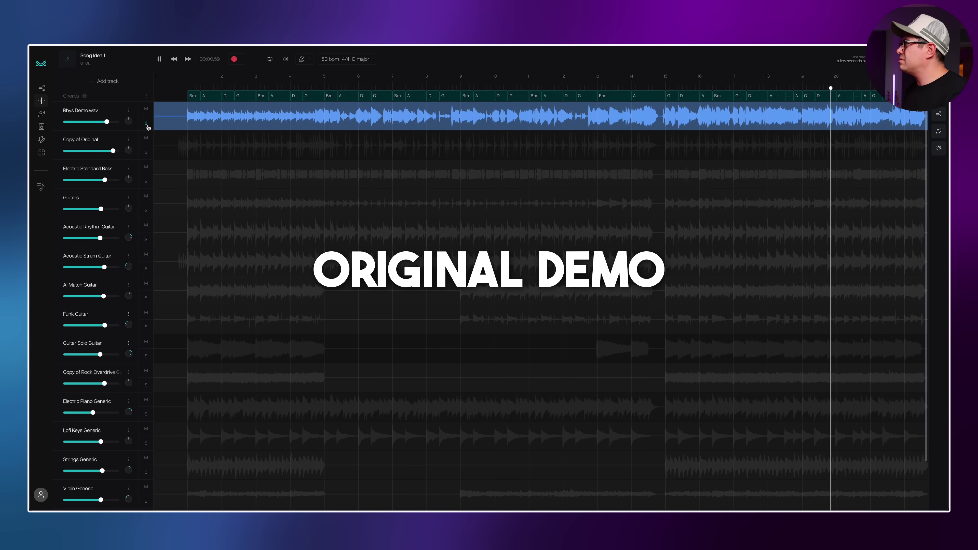
{"action": "left_click", "coordinate": [146, 111]}
{"action": "scroll", "coordinate": [575, 295], "scroll_direction": "down", "scroll_amount": 1}
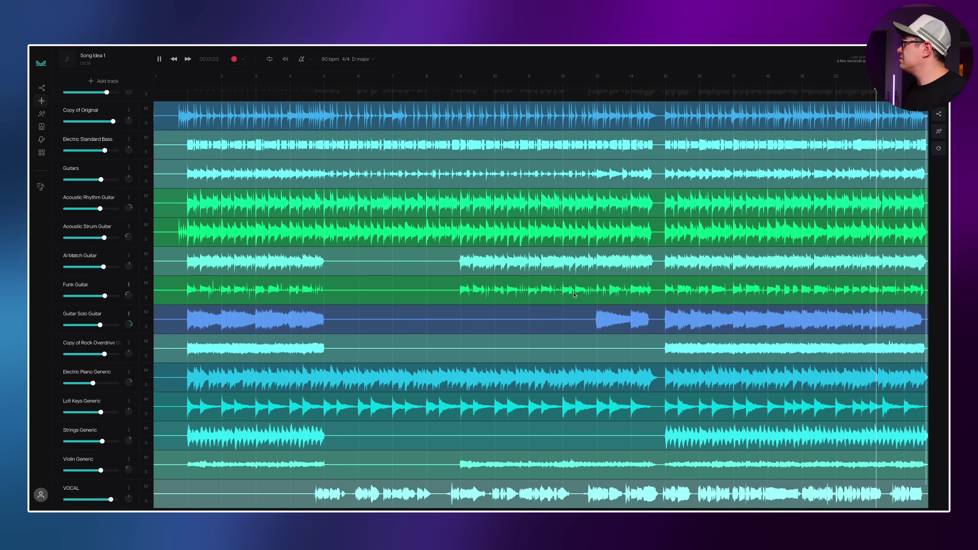
{"action": "scroll", "coordinate": [574, 295], "scroll_direction": "down", "scroll_amount": 1}
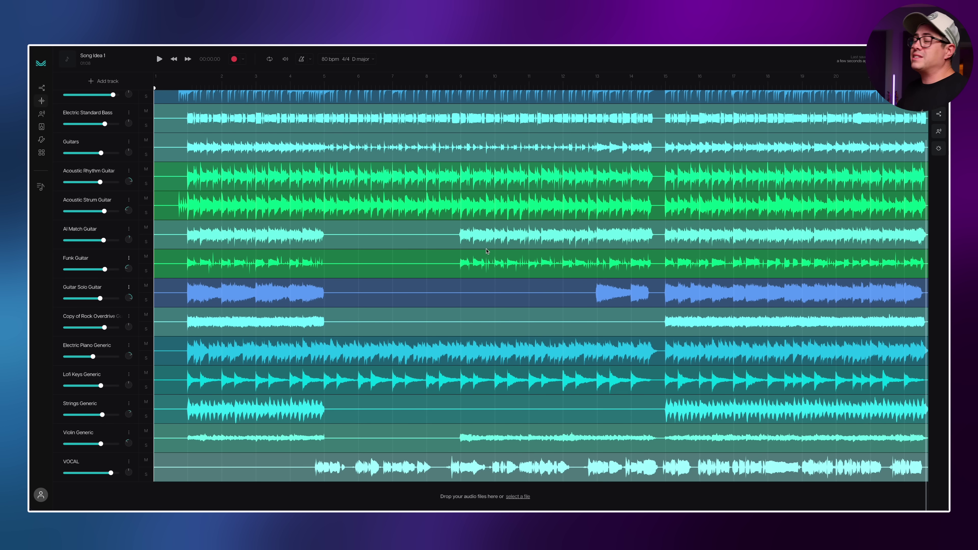
Open AI Mixing, try the Mix & Stems export, set it back to Mix, and list the musical styles
{"action": "scroll", "coordinate": [486, 251], "scroll_direction": "up", "scroll_amount": 2}
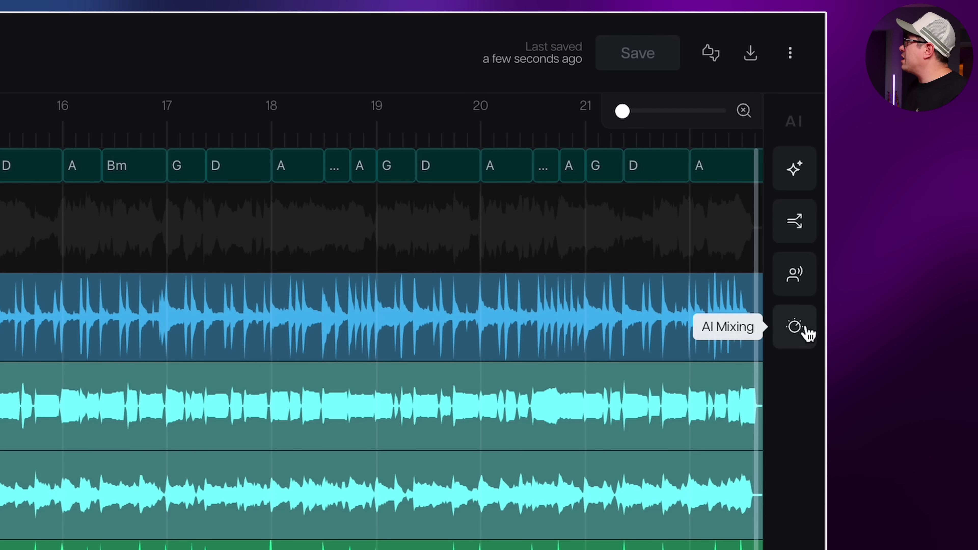
{"action": "left_click", "coordinate": [801, 334]}
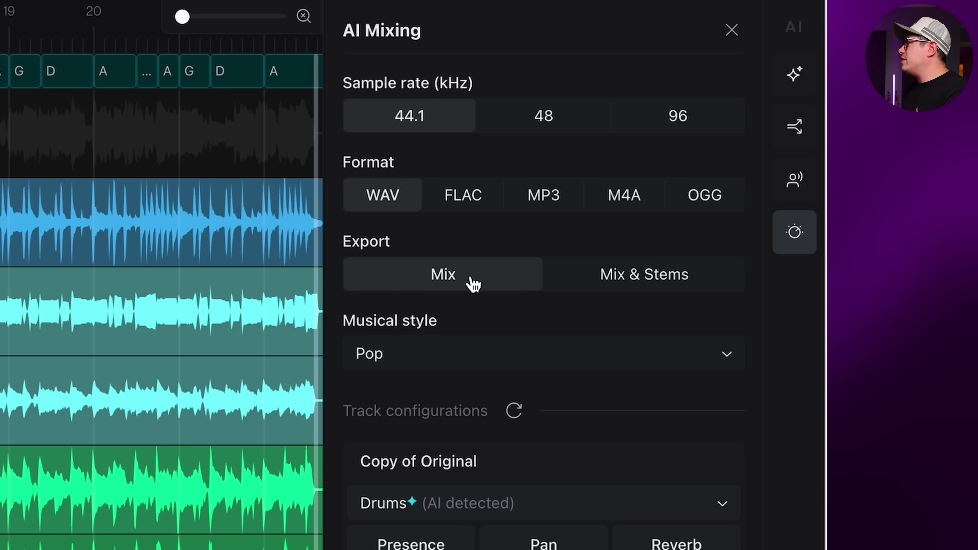
{"action": "left_click", "coordinate": [625, 277]}
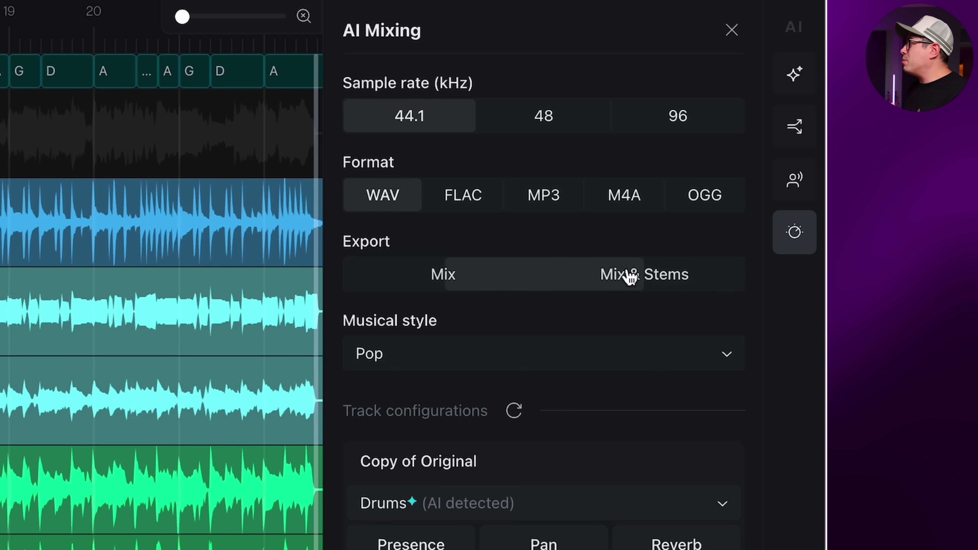
{"action": "left_click", "coordinate": [476, 277]}
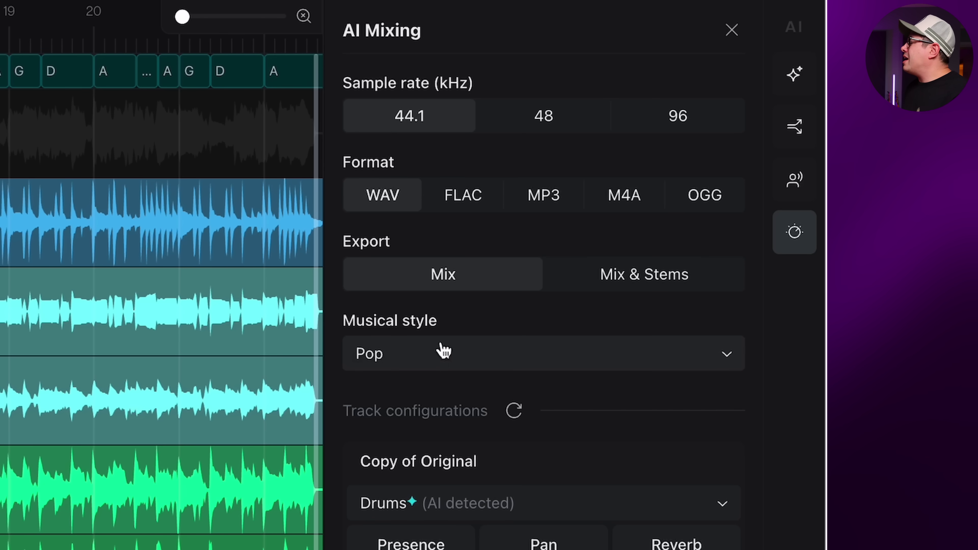
{"action": "left_click", "coordinate": [443, 352]}
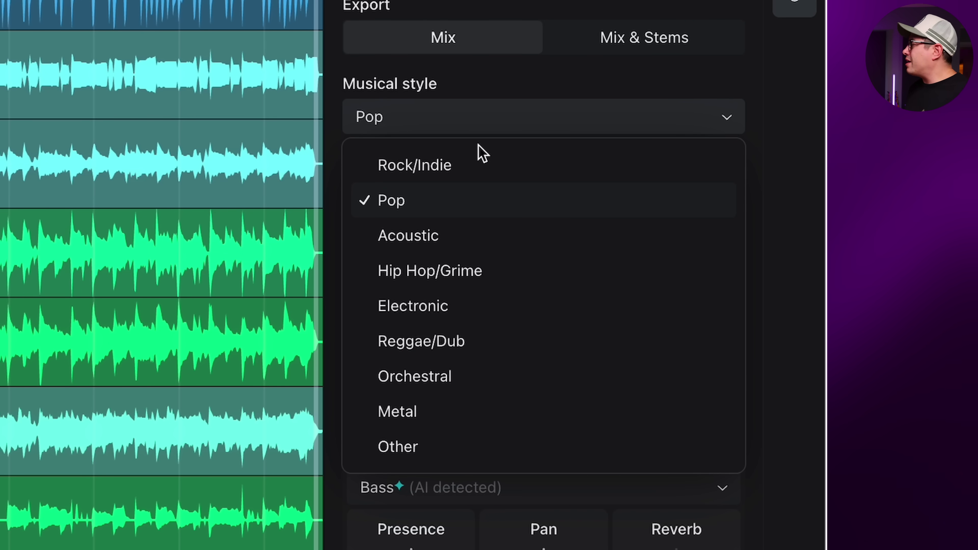
Try the Lead presence on the Copy of Original drums and set it back to Normal
{"action": "scroll", "coordinate": [480, 153], "scroll_direction": "down", "scroll_amount": 5}
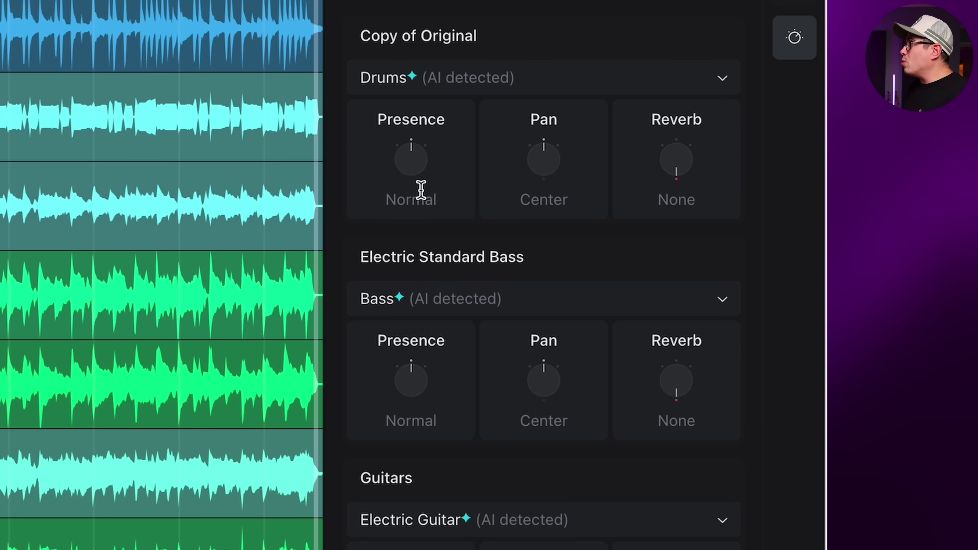
{"action": "left_click_drag", "start_coordinate": [426, 160], "coordinate": [460, 99]}
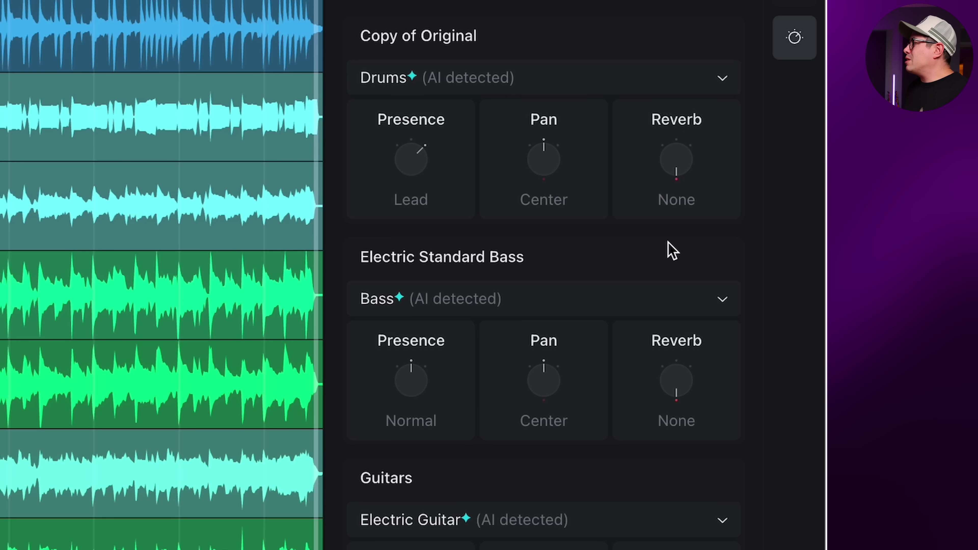
{"action": "scroll", "coordinate": [348, 246], "scroll_direction": "up", "scroll_amount": 4}
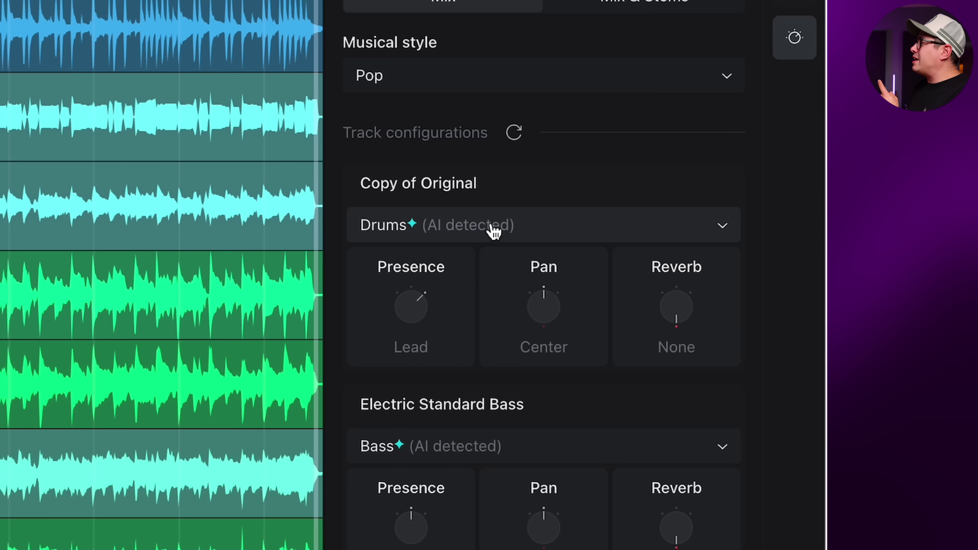
{"action": "scroll", "coordinate": [468, 333], "scroll_direction": "down", "scroll_amount": 4}
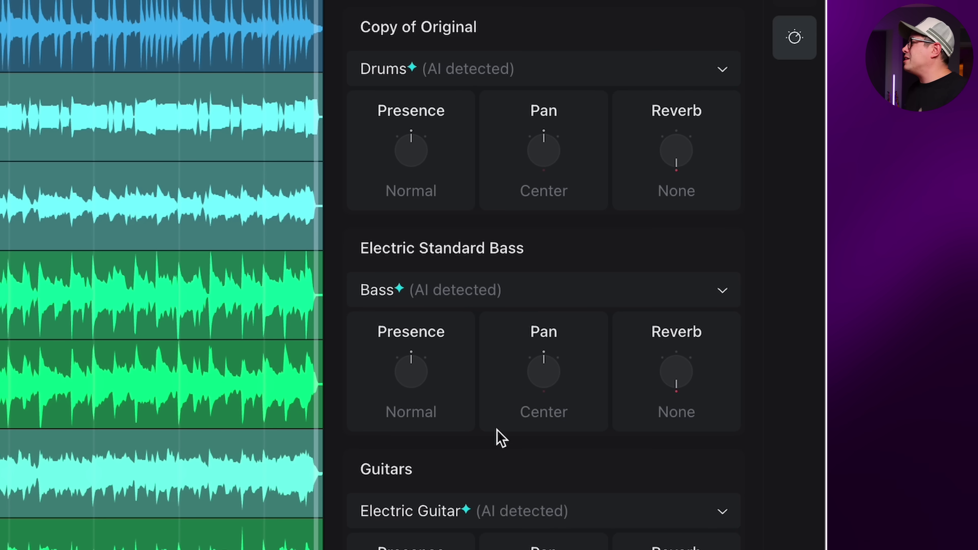
Review the remaining track configurations and export the AI mix
{"action": "scroll", "coordinate": [497, 437], "scroll_direction": "down", "scroll_amount": 20}
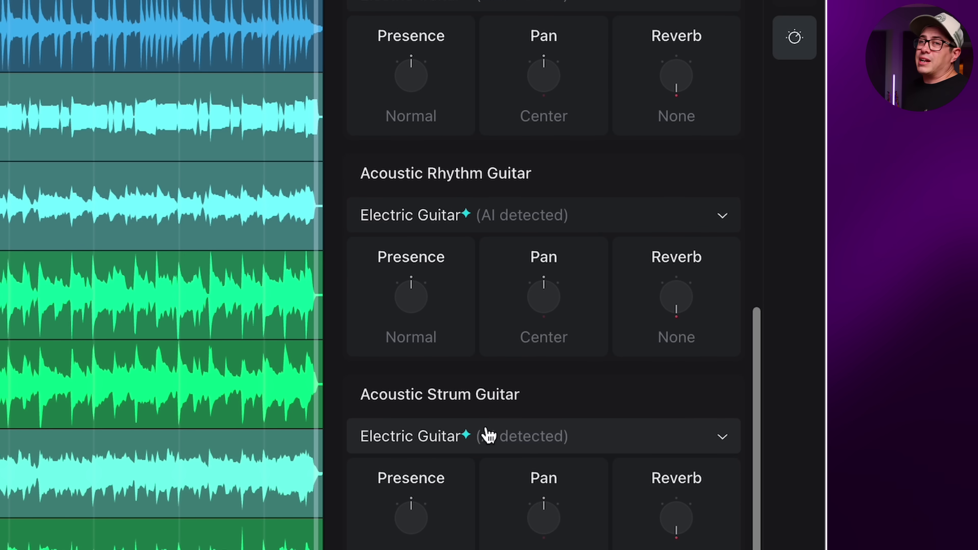
{"action": "scroll", "coordinate": [486, 434], "scroll_direction": "down", "scroll_amount": 15}
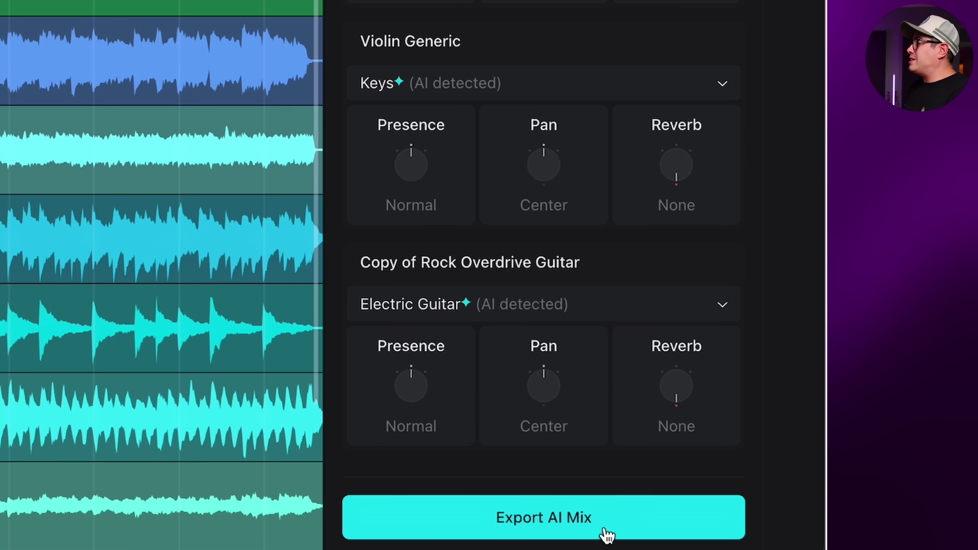
{"action": "left_click", "coordinate": [611, 526]}
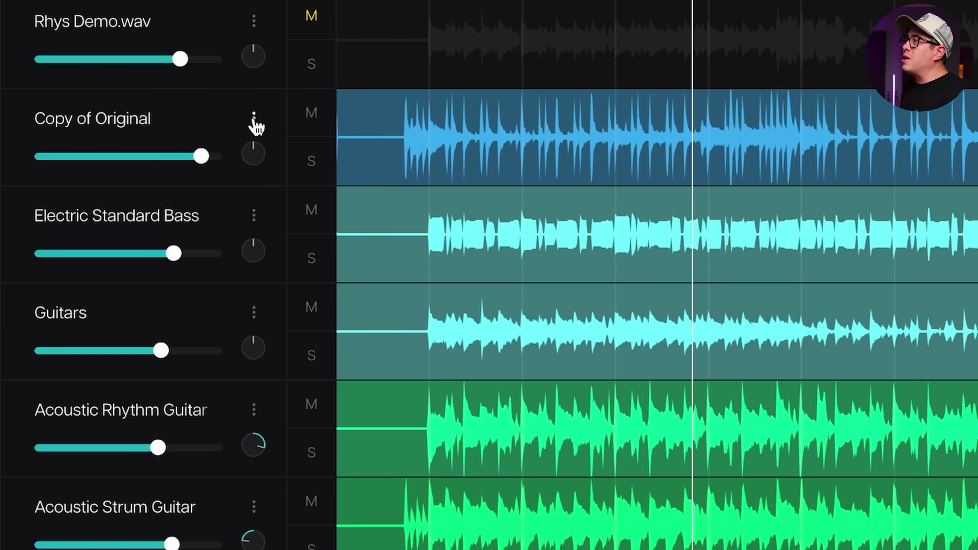
Separate the Copy of Original drum track into Kick Drums, Snare Drums, Toms, Hi-Hat and Cymbals stems
{"action": "left_click", "coordinate": [254, 118]}
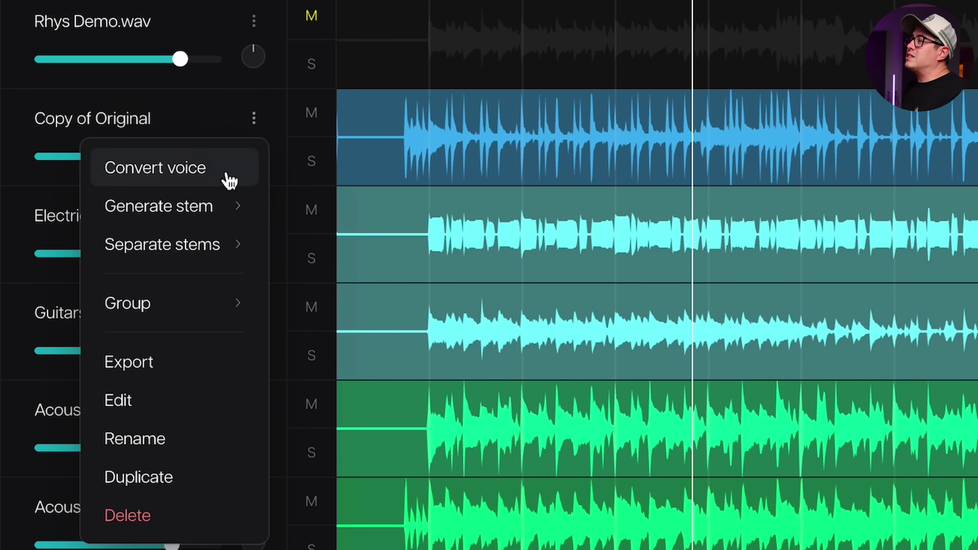
{"action": "mouse_move", "coordinate": [214, 255]}
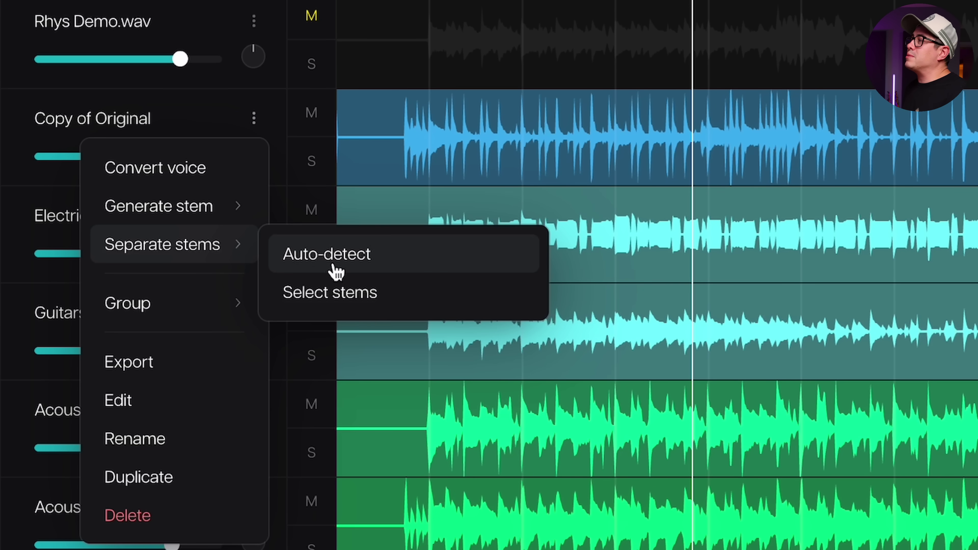
{"action": "left_click", "coordinate": [368, 303]}
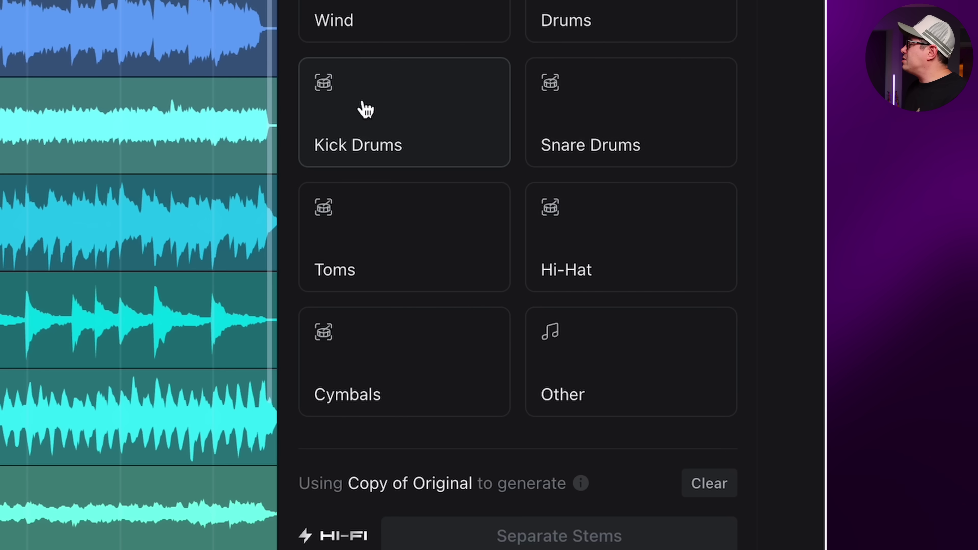
{"action": "left_click", "coordinate": [366, 110]}
{"action": "left_click", "coordinate": [609, 129]}
{"action": "left_click", "coordinate": [454, 249]}
{"action": "left_click", "coordinate": [599, 240]}
{"action": "left_click", "coordinate": [437, 347]}
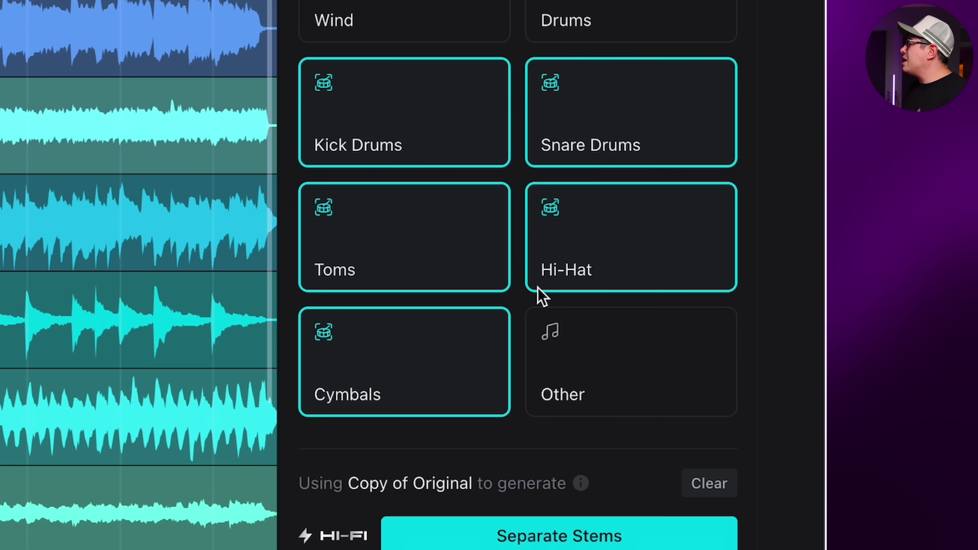
{"action": "left_click", "coordinate": [592, 540]}
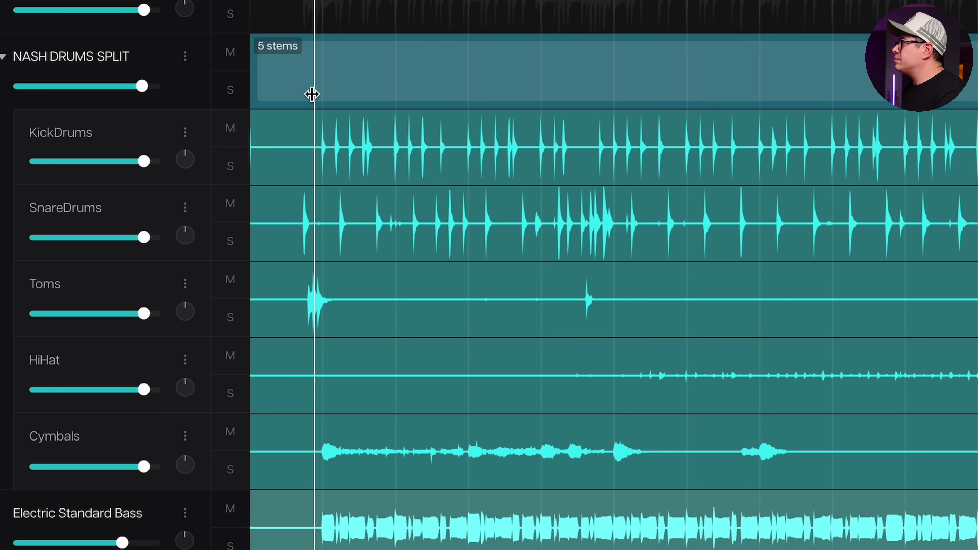
Set the KickDrums volume to 1.1 dB and the SnareDrums to 1.9 dB, and lower the Toms slightly
{"action": "mouse_move", "coordinate": [146, 161]}
{"action": "left_mouse_down"}
{"action": "mouse_move", "coordinate": [162, 166]}
{"action": "mouse_move", "coordinate": [59, 167]}
{"action": "mouse_move", "coordinate": [154, 170]}
{"action": "left_mouse_up"}
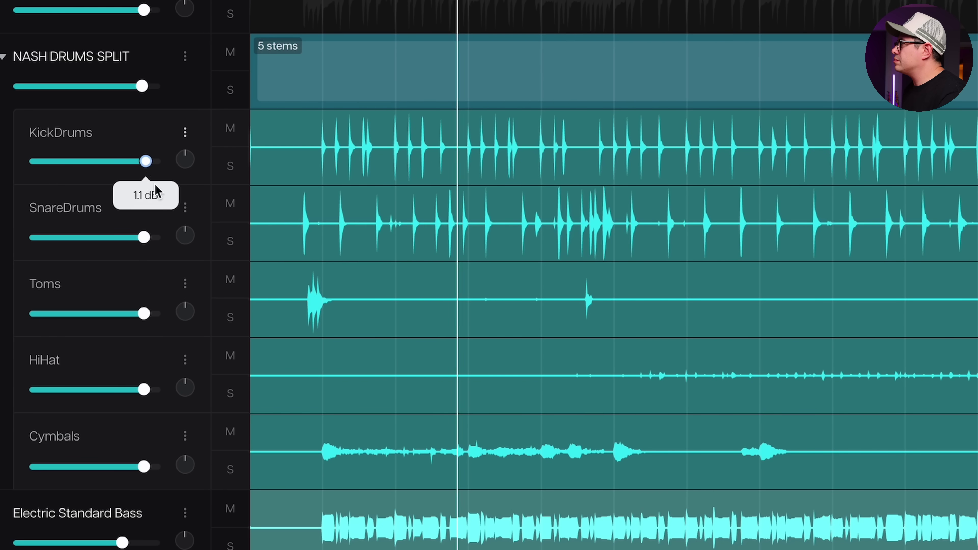
{"action": "left_click_drag", "start_coordinate": [144, 239], "coordinate": [156, 241]}
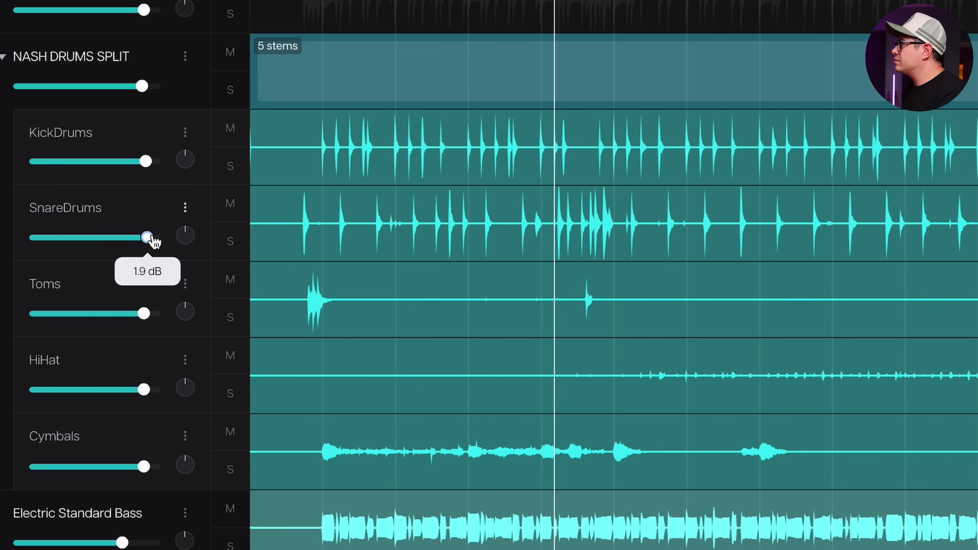
{"action": "left_click_drag", "start_coordinate": [146, 321], "coordinate": [150, 322]}
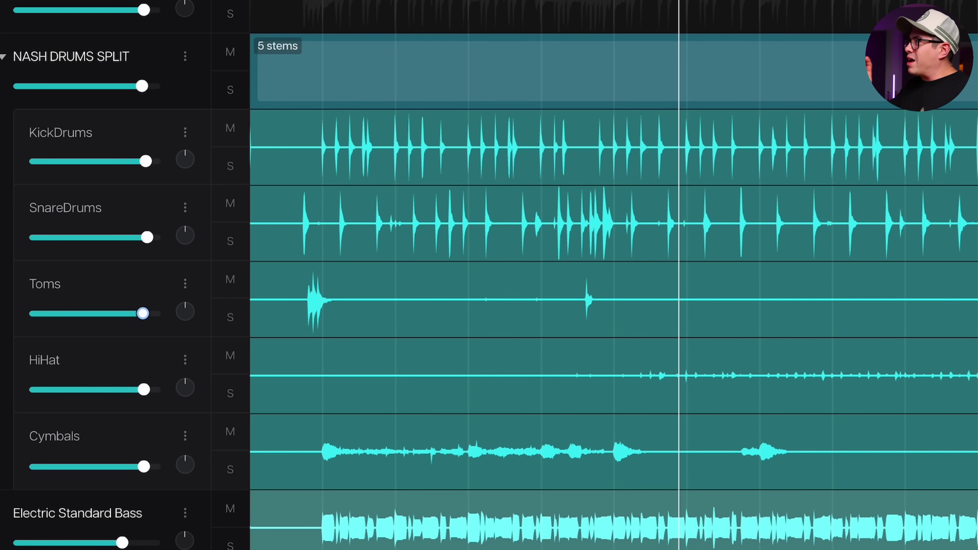
Open voice conversion for the VOCAL track and browse the available voices
{"action": "scroll", "coordinate": [614, 275], "scroll_direction": "down", "scroll_amount": 10}
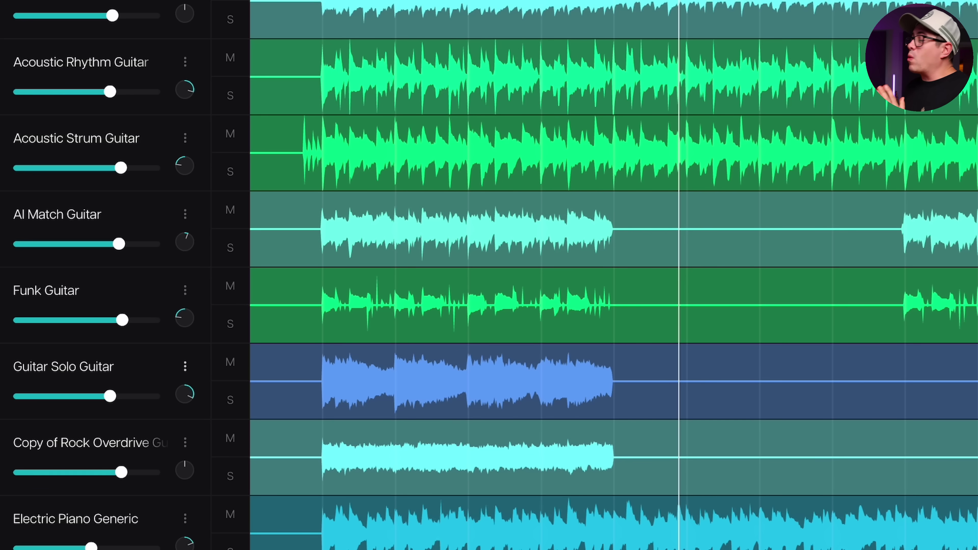
{"action": "scroll", "coordinate": [140, 466], "scroll_direction": "down", "scroll_amount": 5}
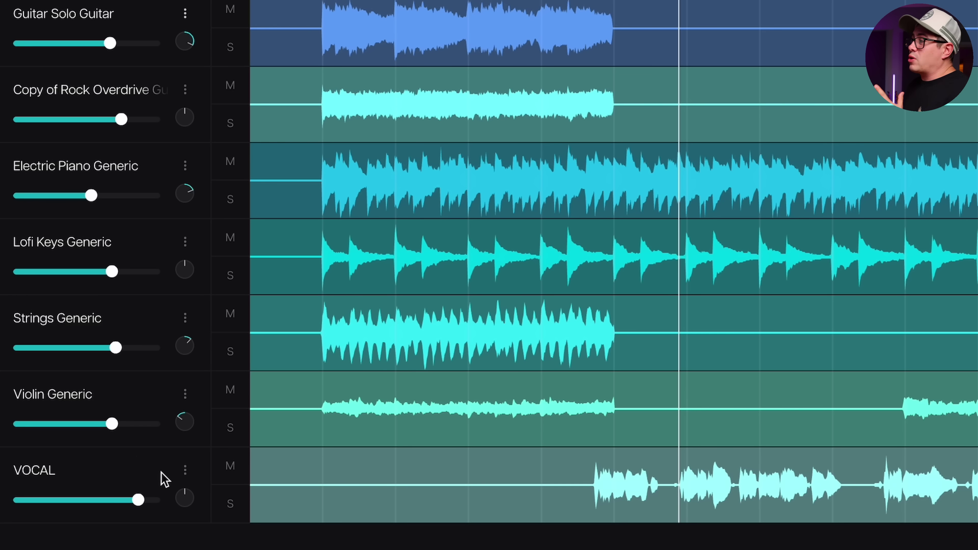
{"action": "left_click", "coordinate": [186, 470]}
{"action": "left_click", "coordinate": [149, 167]}
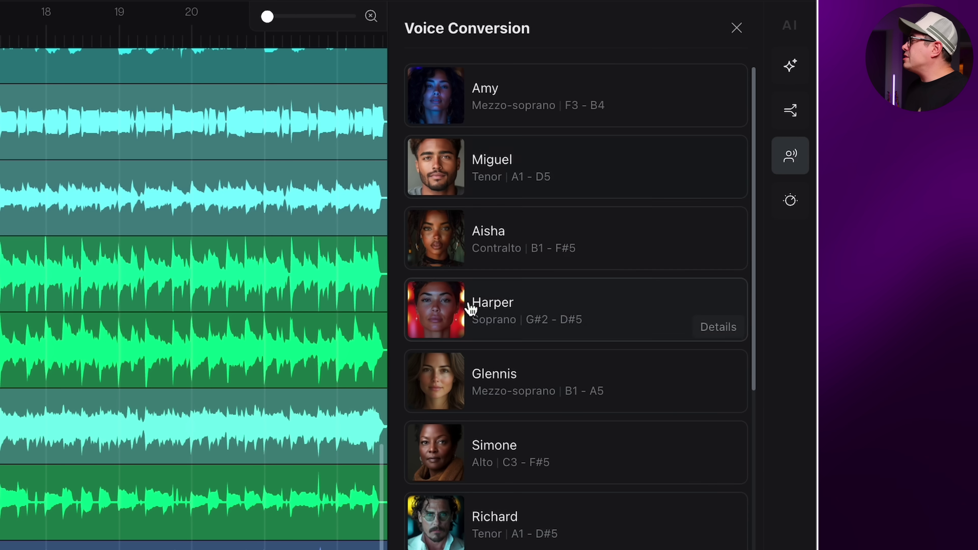
{"action": "scroll", "coordinate": [576, 307], "scroll_direction": "down", "scroll_amount": 20}
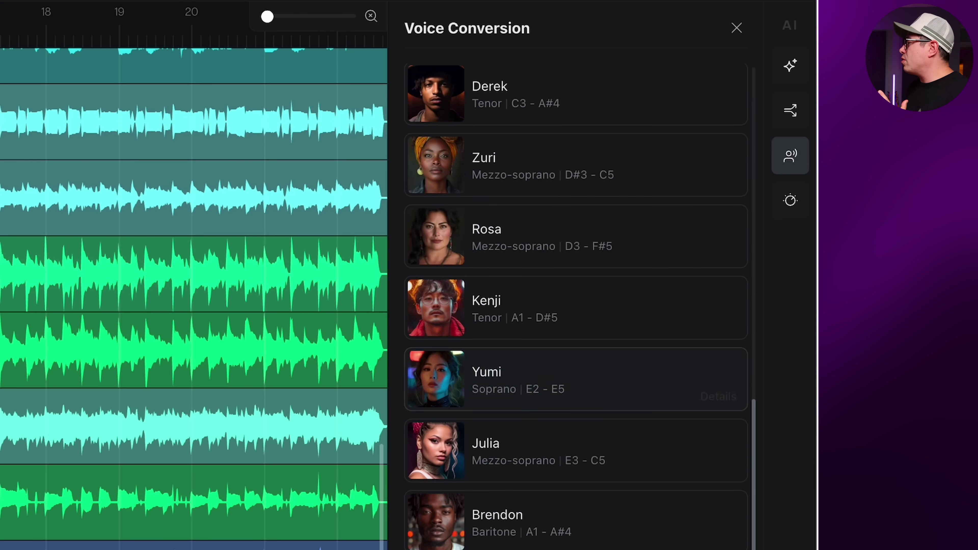